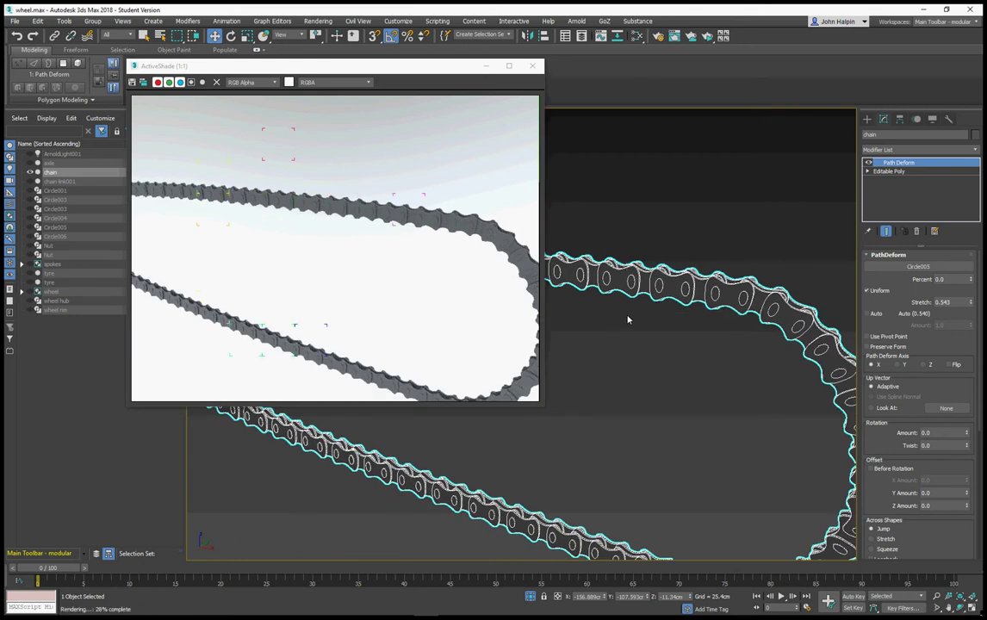
# Examine the finished path-deformed chain from several angles, comparing the straight runs and the curved end with the rendered preview
pyautogui.moveTo(637, 321)
pyautogui.keyDown('alt'); pyautogui.mouseDown(button='middle')
pyautogui.moveTo(627, 321)
pyautogui.moveTo(632, 332)
pyautogui.mouseUp(button='middle'); pyautogui.keyUp('alt')
pyautogui.moveTo(652, 370); pyautogui.dragTo(657, 291, button='middle')
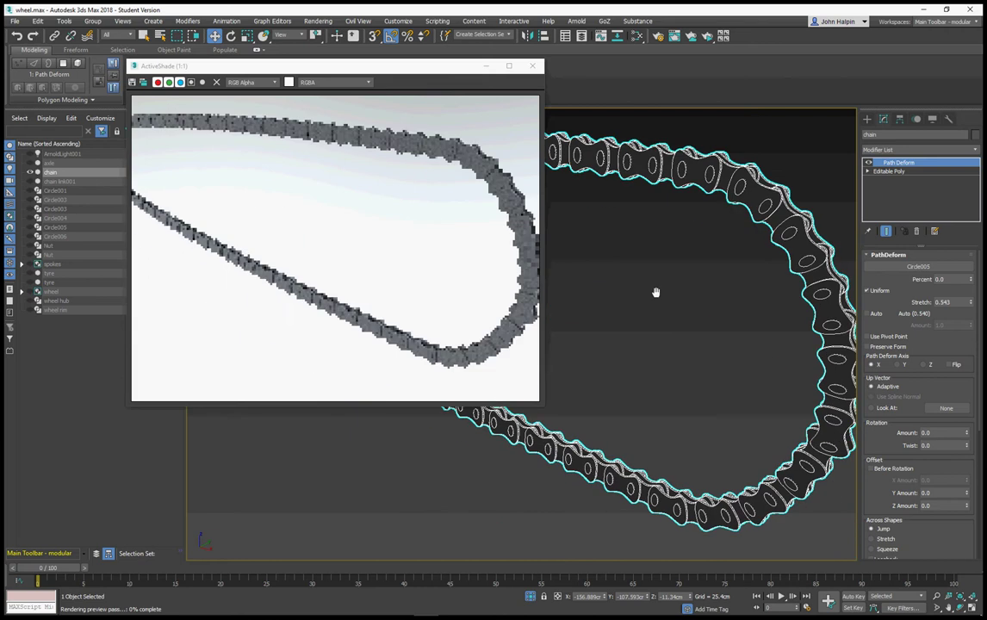
pyautogui.moveTo(667, 342)
pyautogui.keyDown('alt'); pyautogui.mouseDown(button='middle')
pyautogui.moveTo(659, 328)
pyautogui.moveTo(662, 346)
pyautogui.mouseUp(button='middle'); pyautogui.keyUp('alt')
pyautogui.scroll(-4, 662, 346)
pyautogui.moveTo(596, 329); pyautogui.dragTo(697, 338, button='middle')
pyautogui.scroll(5, 680, 344)
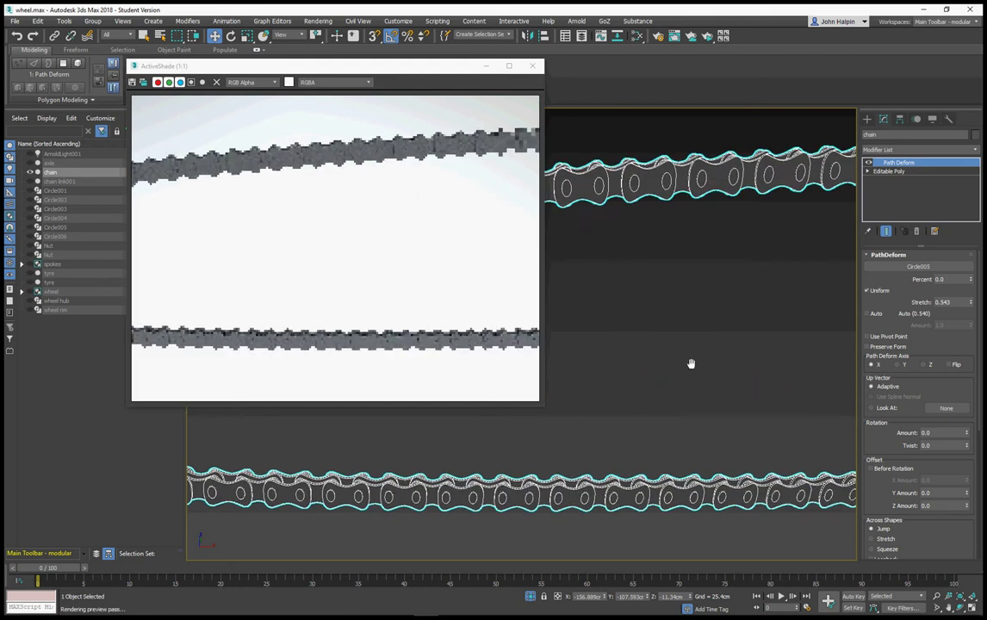
pyautogui.scroll(2, 677, 336)
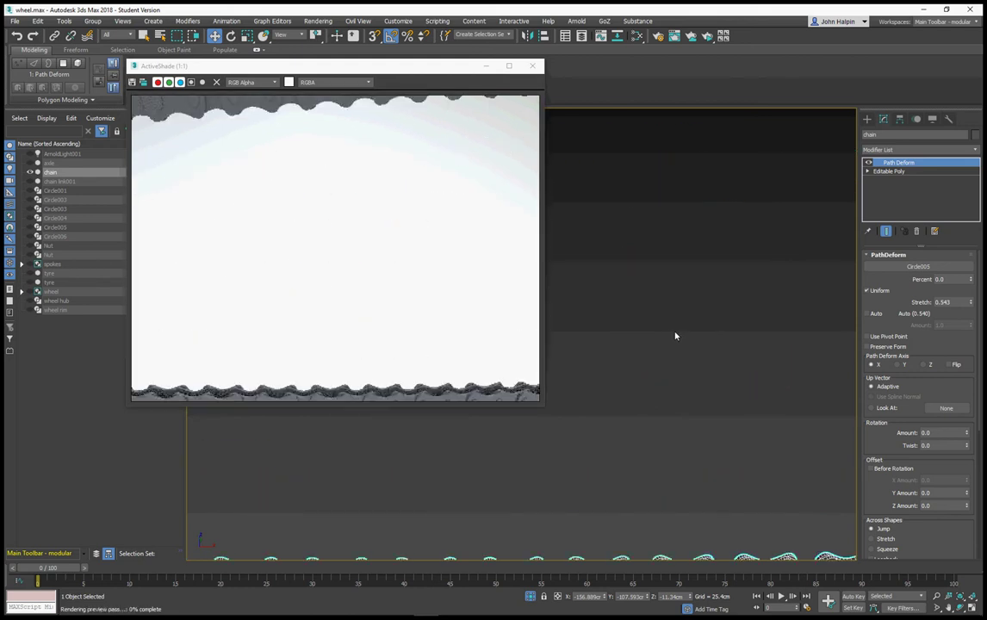
pyautogui.scroll(-2, 677, 335)
pyautogui.moveTo(672, 317)
pyautogui.keyDown('alt'); pyautogui.mouseDown(button='middle')
pyautogui.moveTo(660, 356)
pyautogui.moveTo(661, 315)
pyautogui.mouseUp(button='middle'); pyautogui.keyUp('alt')
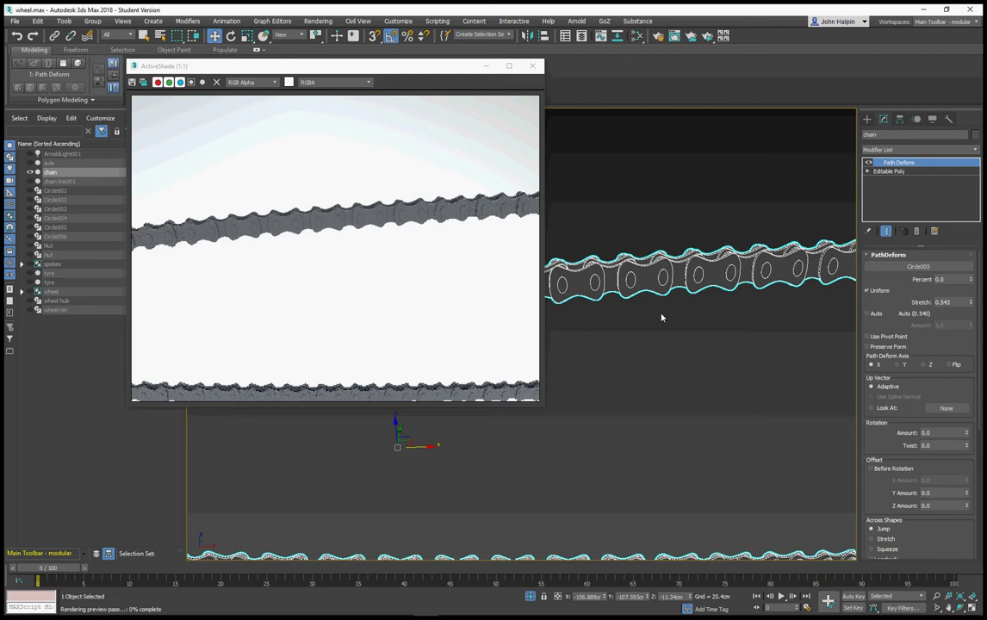
# Close the ActiveShade render window, then hide the finished chain and show only chain link001, framed in the viewport
pyautogui.click(533, 65)
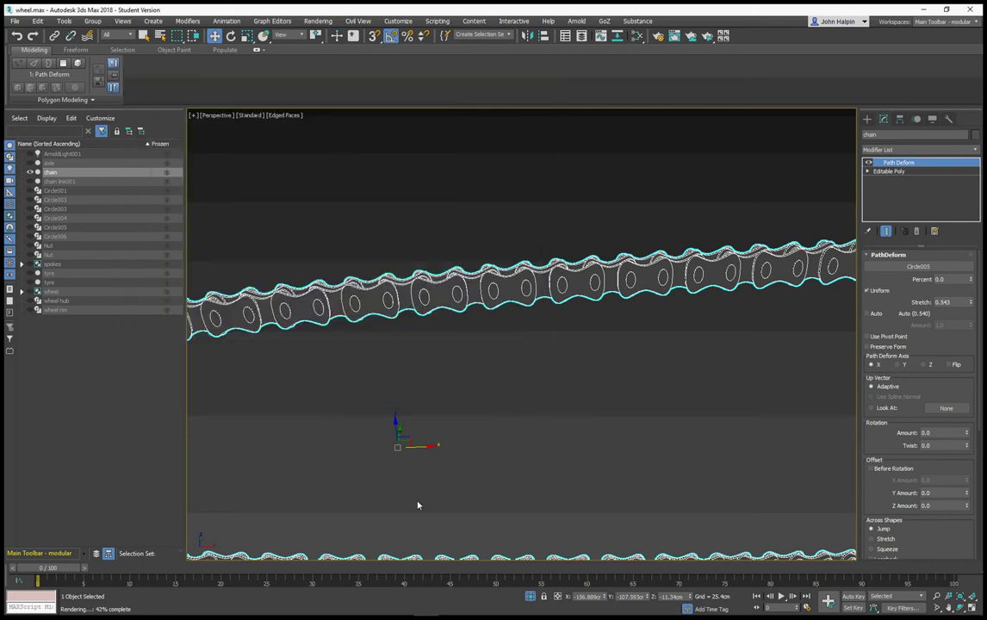
pyautogui.scroll(-2, 427, 492)
pyautogui.moveTo(429, 482); pyautogui.dragTo(428, 449, button='middle')
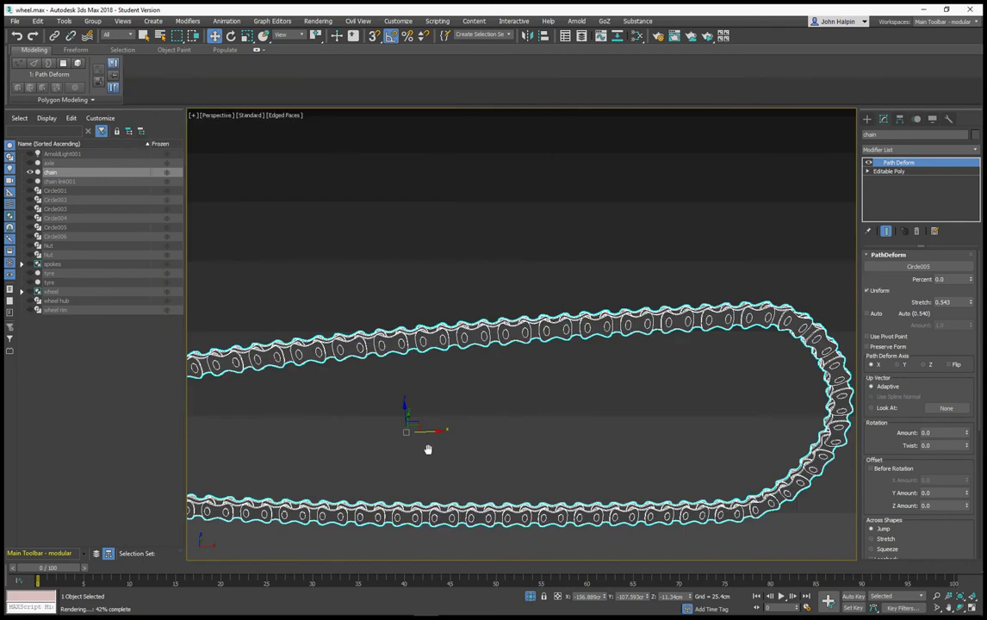
pyautogui.click(32, 172)
pyautogui.click(60, 182)
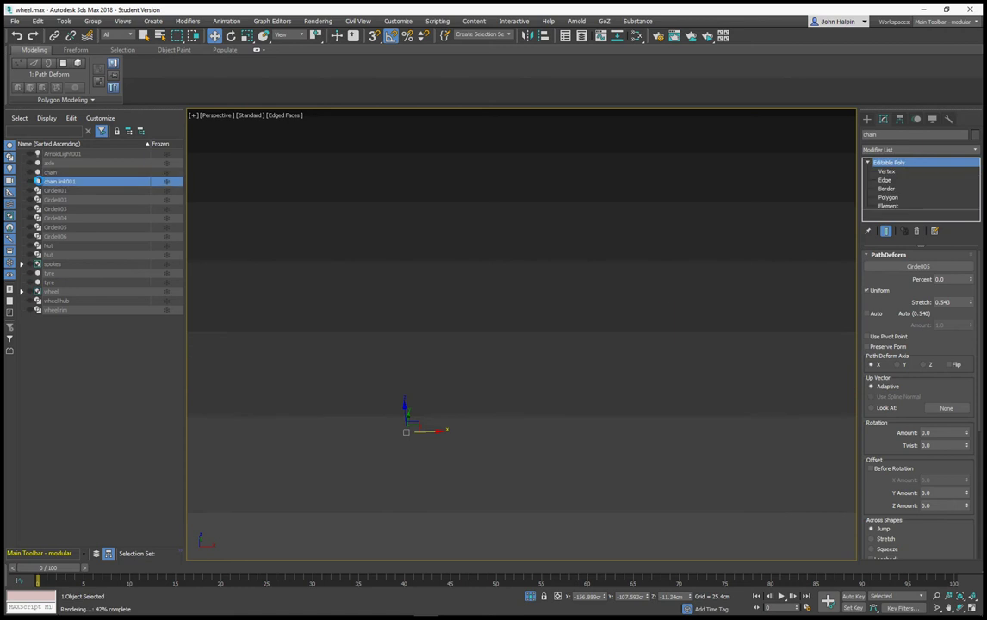
pyautogui.click(973, 597)
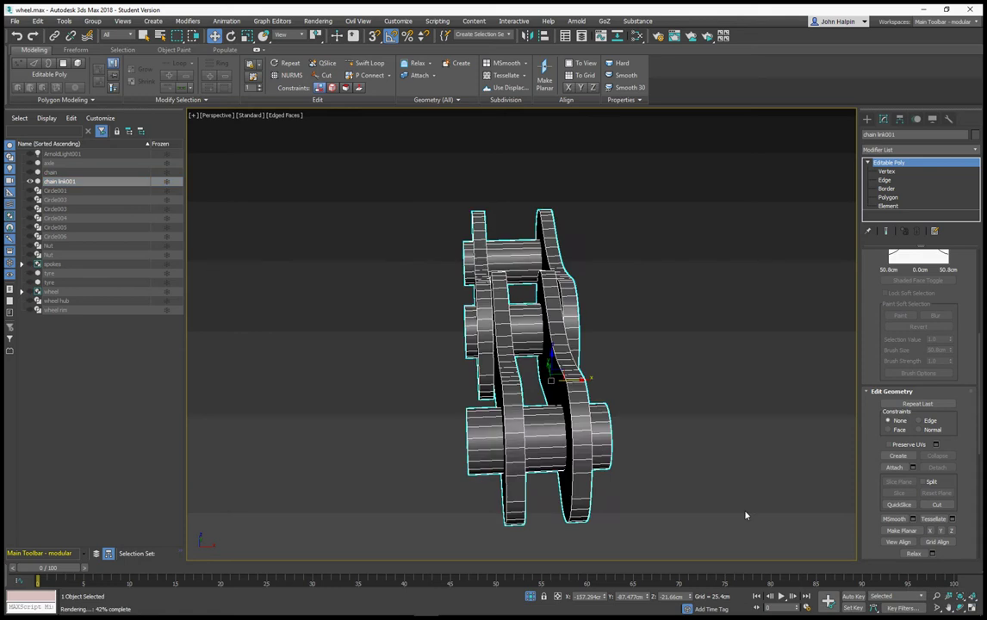
# Set the viewport to the Left view with the chain link seen side-on and empty space around it
pyautogui.keyDown('alt'); pyautogui.moveTo(569, 441); pyautogui.dragTo(536, 370, button='middle'); pyautogui.keyUp('alt')
pyautogui.scroll(-10, 537, 371)
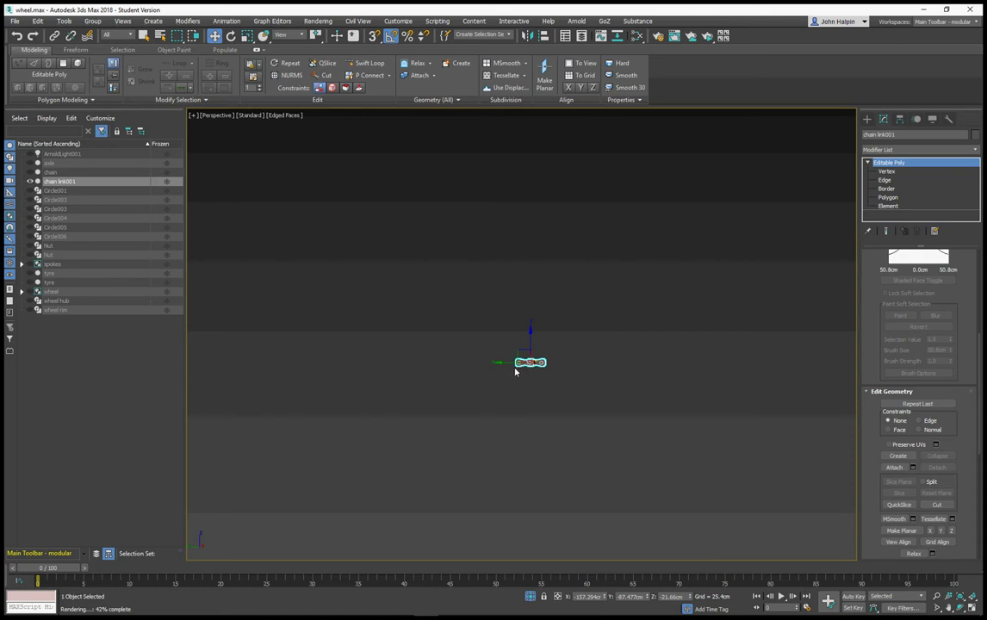
pyautogui.press('f')
pyautogui.click(974, 596)
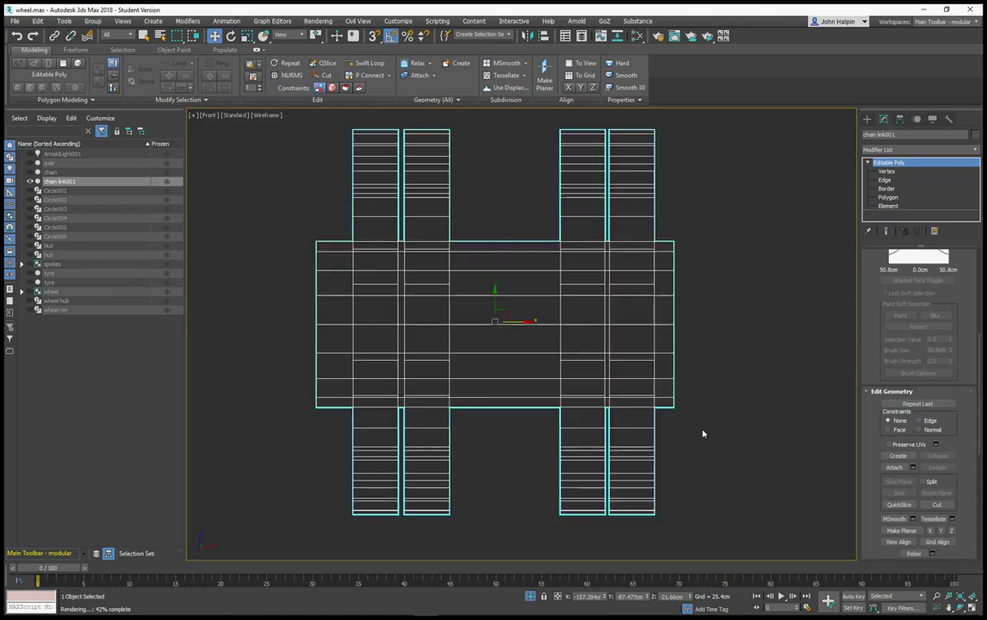
pyautogui.press('l')
pyautogui.scroll(-5, 504, 375)
pyautogui.moveTo(506, 381); pyautogui.dragTo(463, 274, button='middle')
pyautogui.scroll(3, 439, 276)
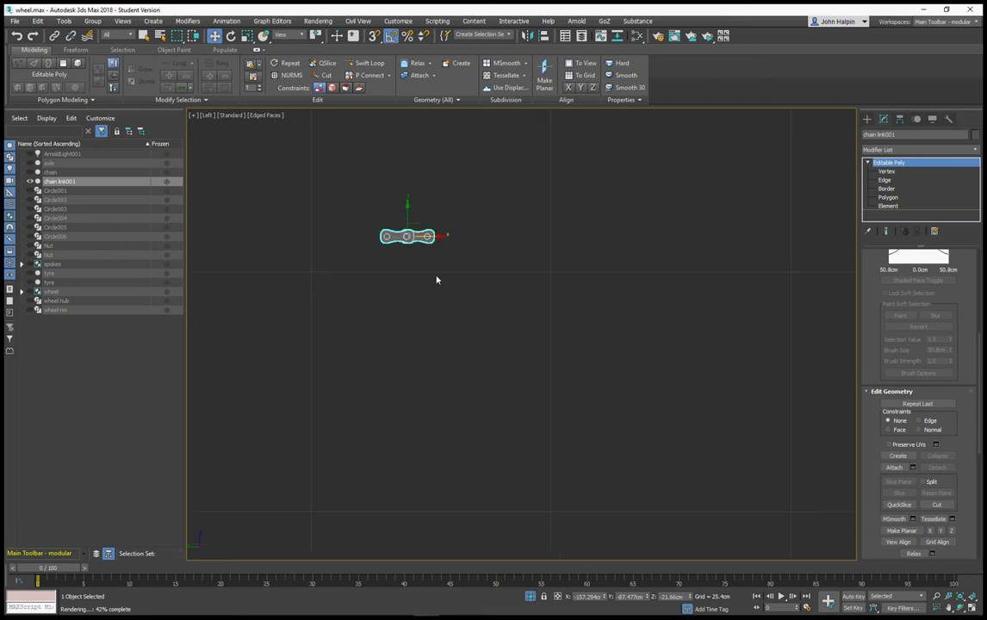
pyautogui.moveTo(359, 253)
pyautogui.mouseDown(button='middle')
pyautogui.moveTo(333, 292)
pyautogui.moveTo(348, 257)
pyautogui.mouseUp(button='middle')
pyautogui.scroll(3, 328, 297)
pyautogui.scroll(-4, 326, 306)
pyautogui.scroll(-4, 341, 321)
# Draw a circle spline below and to the right of the chain link, centred at about Y -279 cm, Z -101 cm
pyautogui.click(867, 119)
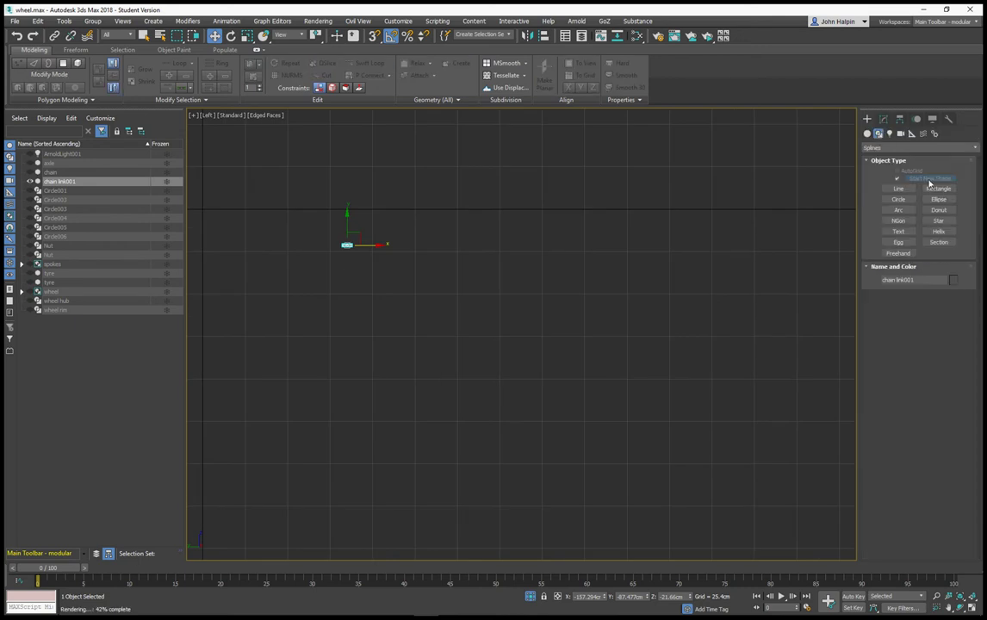
pyautogui.click(879, 134)
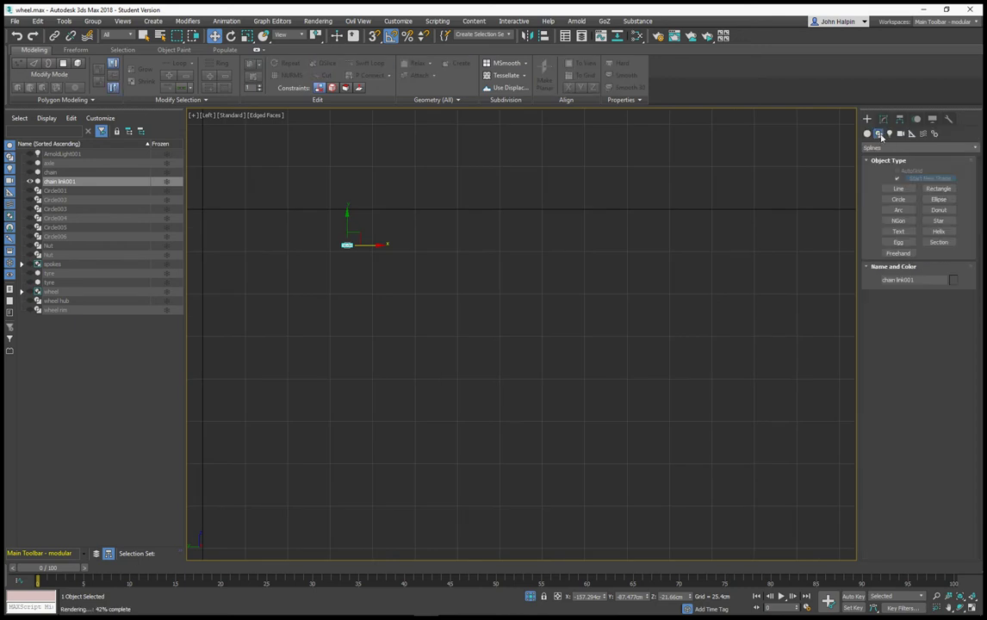
pyautogui.click(899, 198)
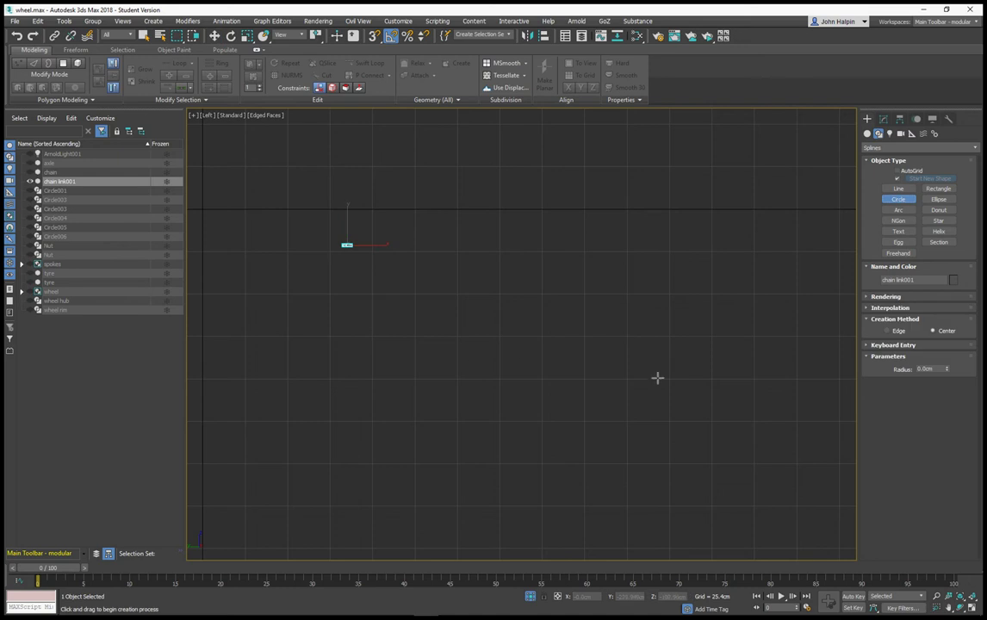
pyautogui.moveTo(668, 378); pyautogui.dragTo(646, 428)
pyautogui.rightClick(630, 391)
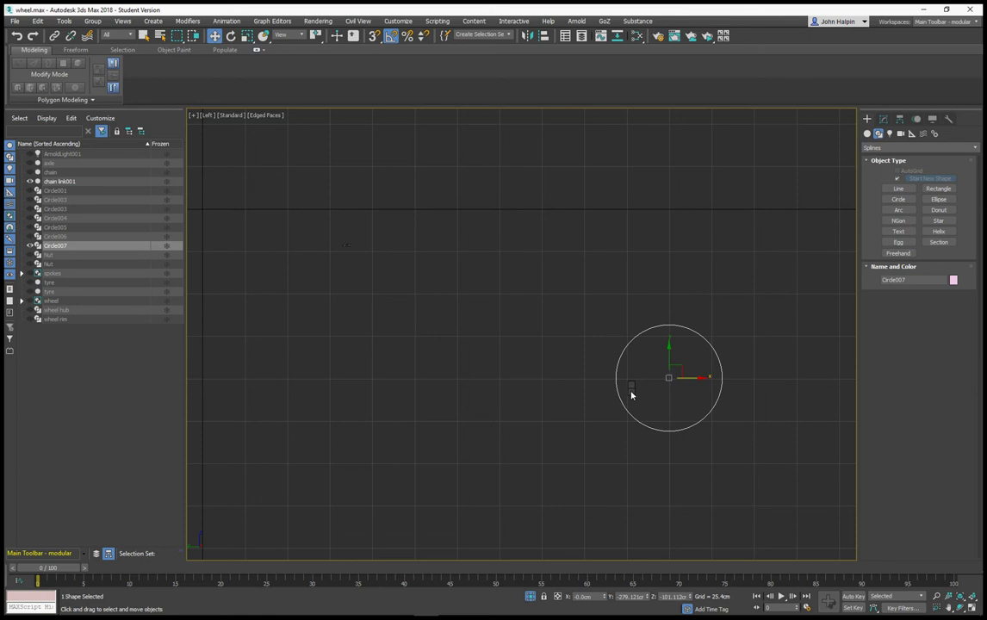
# Convert the new circle to an editable spline
pyautogui.rightClick(631, 390)
pyautogui.moveTo(676, 496)
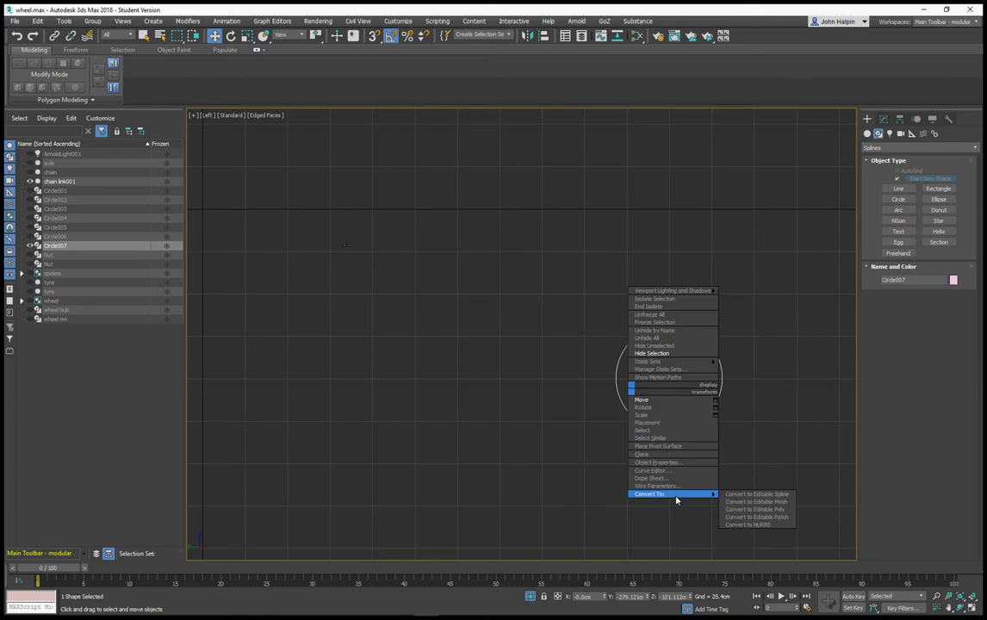
pyautogui.click(731, 496)
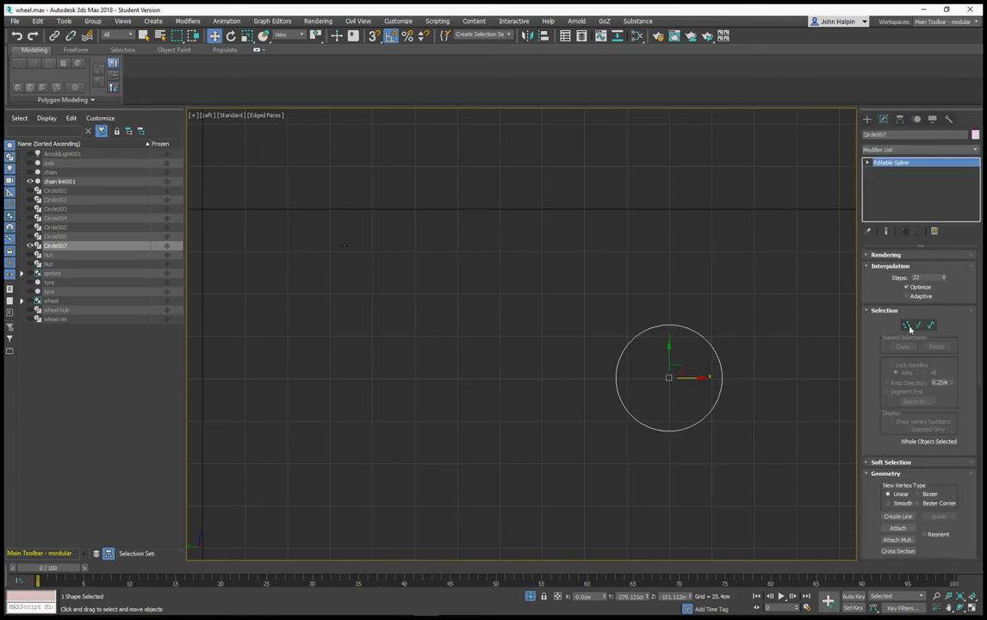
# Pull the circle's left vertex far outward along the horizontal axis to shape an elongated teardrop path
pyautogui.click(906, 326)
pyautogui.click(616, 377)
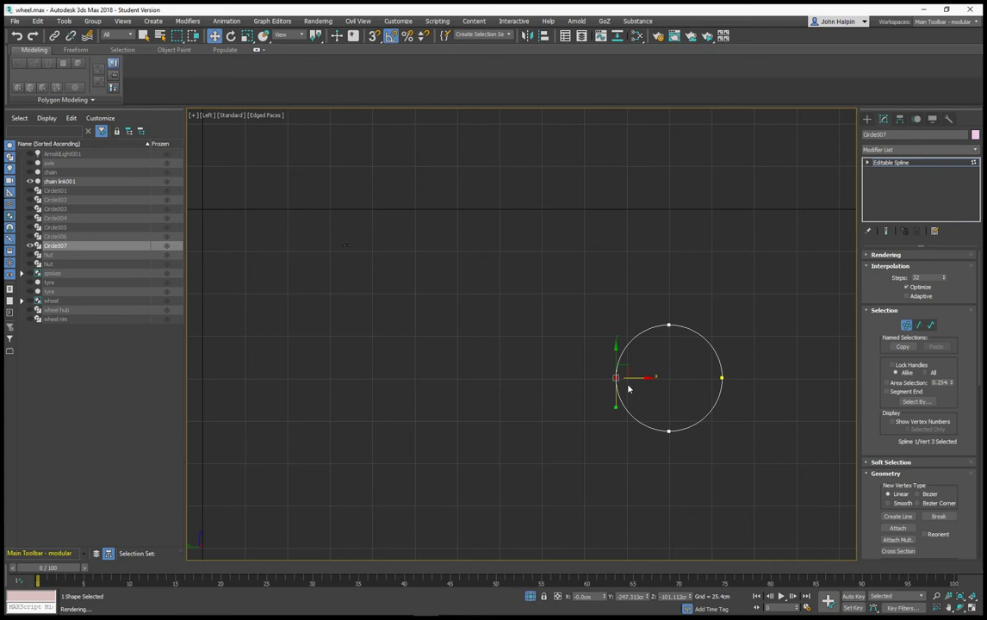
pyautogui.moveTo(630, 379); pyautogui.dragTo(430, 325)
pyautogui.click(668, 324)
pyautogui.moveTo(637, 327); pyautogui.dragTo(582, 326)
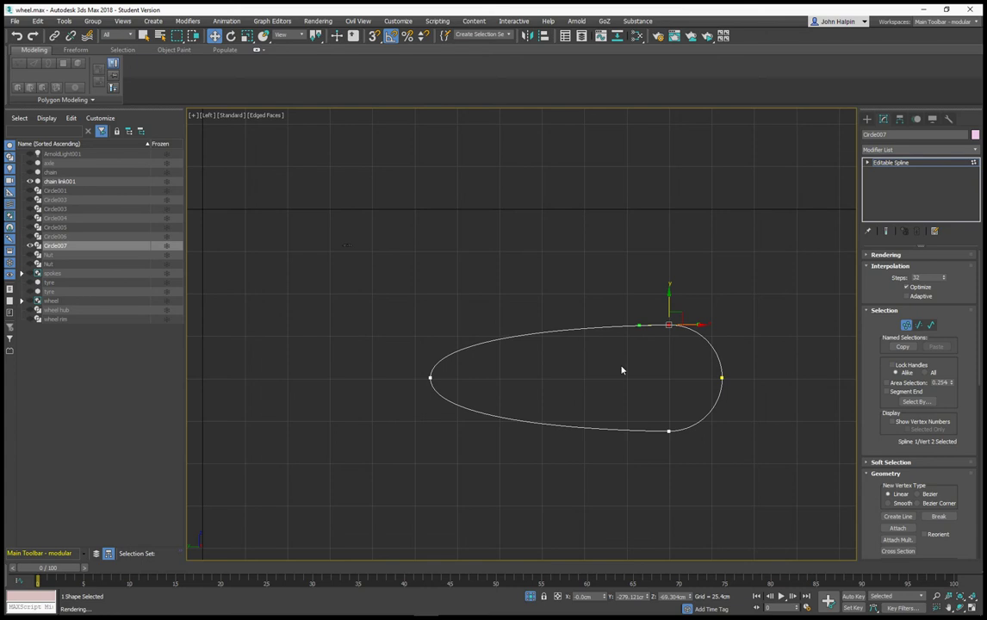
pyautogui.click(906, 325)
# Move the chain link to just above the left end of the teardrop path
pyautogui.scroll(3, 485, 301)
pyautogui.moveTo(485, 300); pyautogui.dragTo(617, 341, button='middle')
pyautogui.moveTo(332, 298); pyautogui.dragTo(338, 283, button='middle')
pyautogui.click(235, 178)
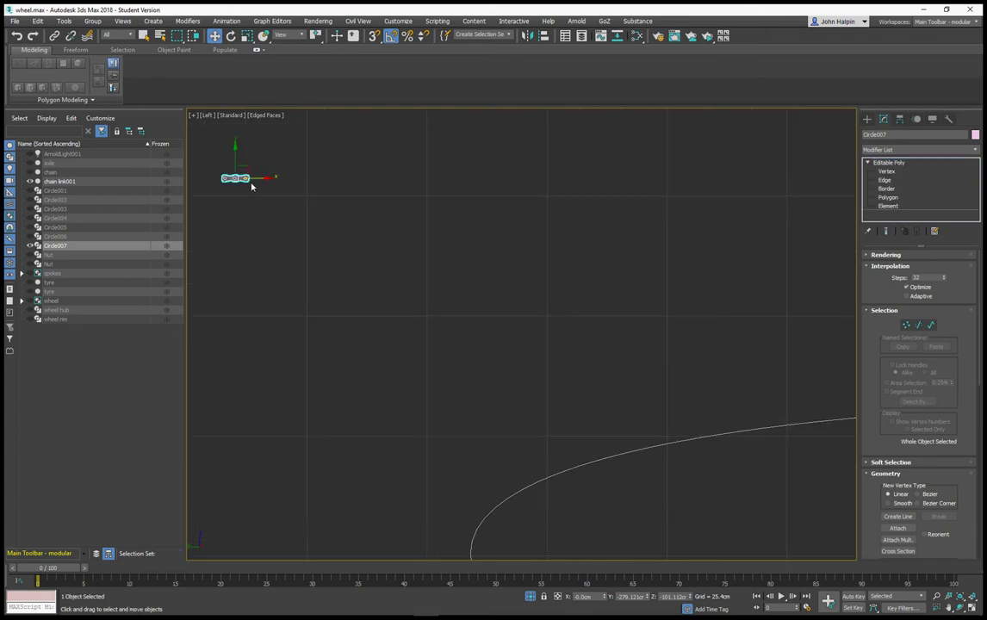
pyautogui.moveTo(245, 169); pyautogui.dragTo(793, 383)
pyautogui.moveTo(759, 402); pyautogui.dragTo(505, 265, button='middle')
pyautogui.scroll(-2, 506, 266)
pyautogui.moveTo(561, 309); pyautogui.dragTo(531, 329, button='middle')
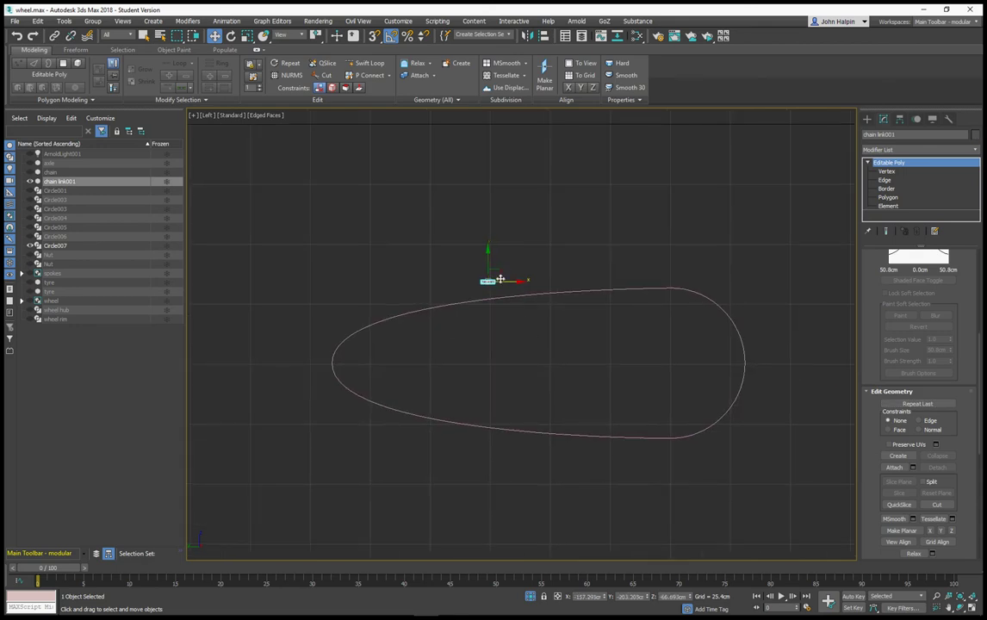
pyautogui.moveTo(502, 272); pyautogui.dragTo(381, 240)
# Clone the chain link along the horizontal axis as 40 copies, each overlapping the previous link's end pin
pyautogui.scroll(3, 380, 241)
pyautogui.moveTo(383, 264); pyautogui.dragTo(323, 265, button='middle')
pyautogui.scroll(2, 322, 261)
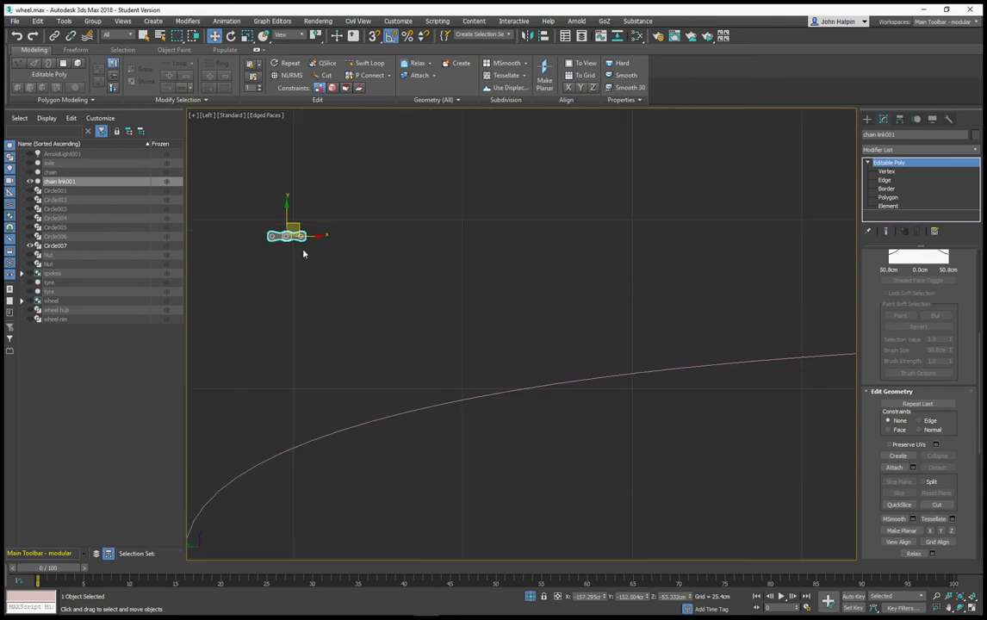
pyautogui.scroll(5, 316, 262)
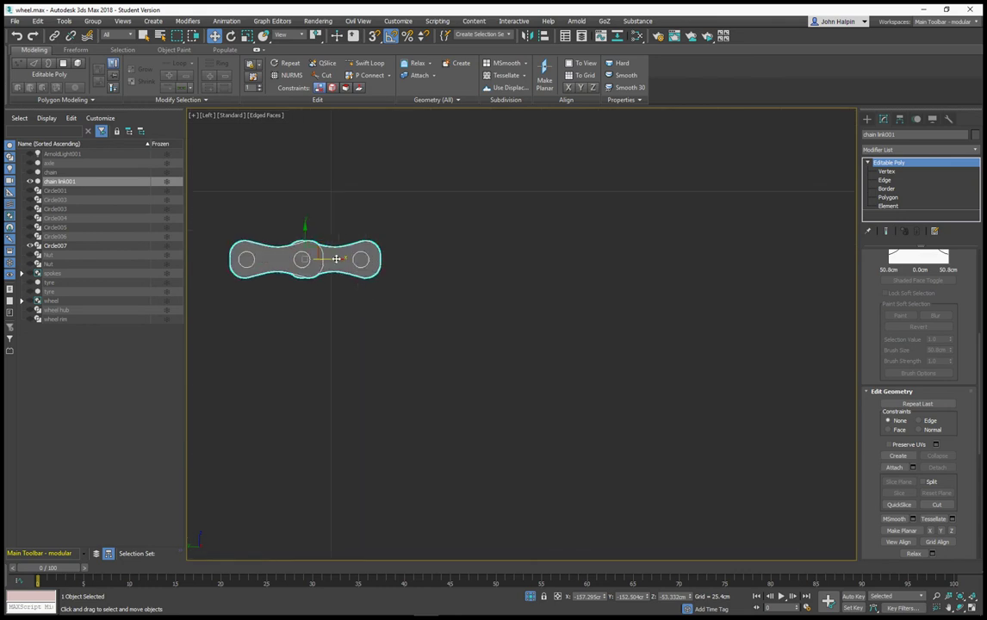
pyautogui.moveTo(332, 260)
pyautogui.keyDown('shift'); pyautogui.mouseDown()
pyautogui.moveTo(472, 258)
pyautogui.moveTo(446, 258)
pyautogui.mouseUp(); pyautogui.keyUp('shift')
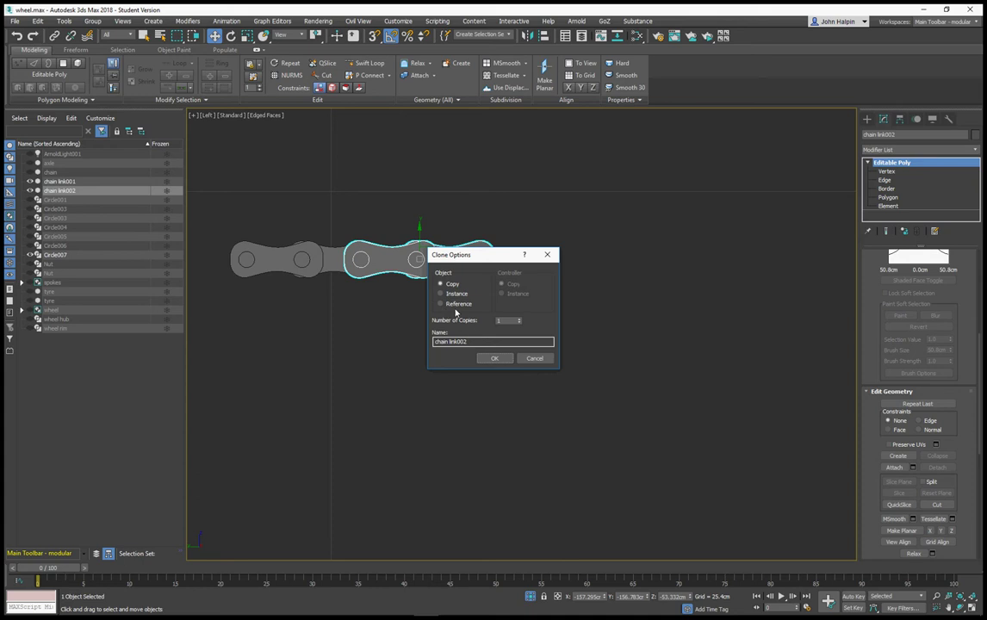
pyautogui.moveTo(508, 320); pyautogui.dragTo(460, 311)
pyautogui.click(489, 358)
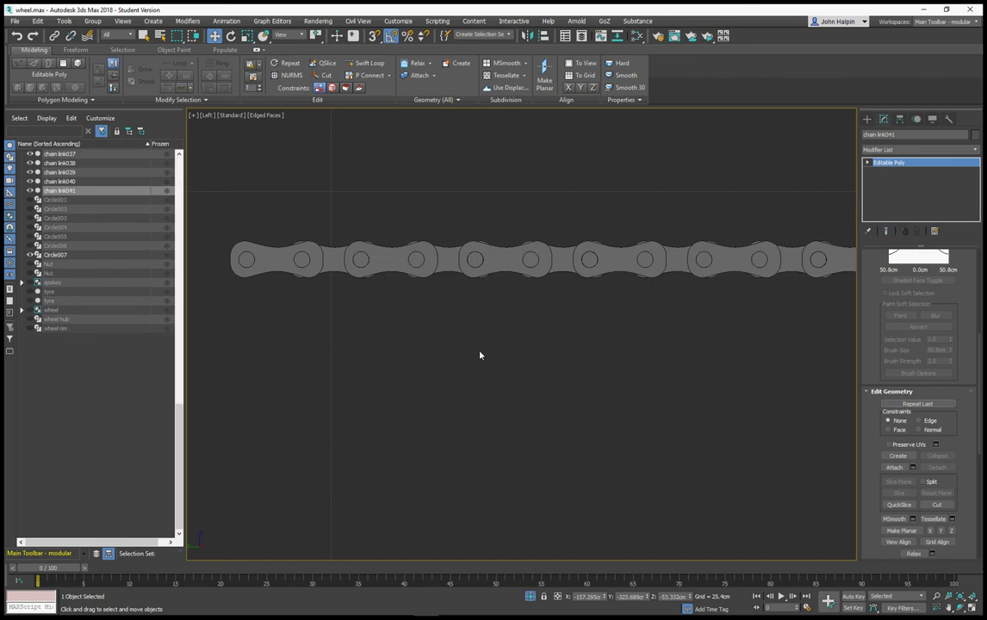
# Compare the row of links with the length of the teardrop path and undo the cloning
pyautogui.scroll(-6, 460, 336)
pyautogui.moveTo(467, 348); pyautogui.dragTo(387, 329, button='middle')
pyautogui.scroll(4, 424, 343)
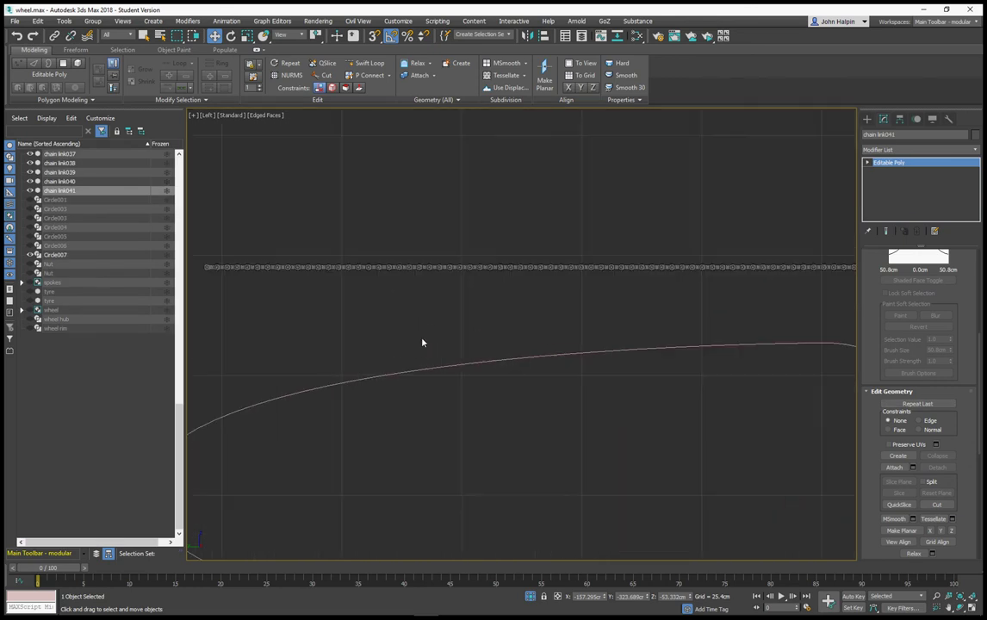
pyautogui.scroll(-4, 423, 342)
pyautogui.moveTo(528, 367); pyautogui.dragTo(494, 354, button='middle')
pyautogui.scroll(5, 493, 353)
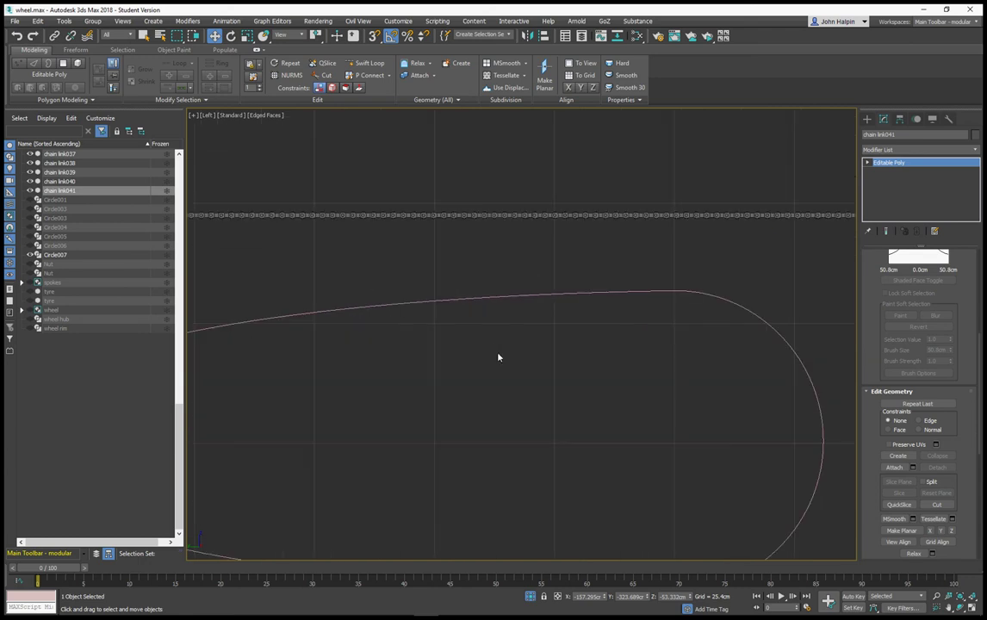
pyautogui.scroll(-5, 498, 355)
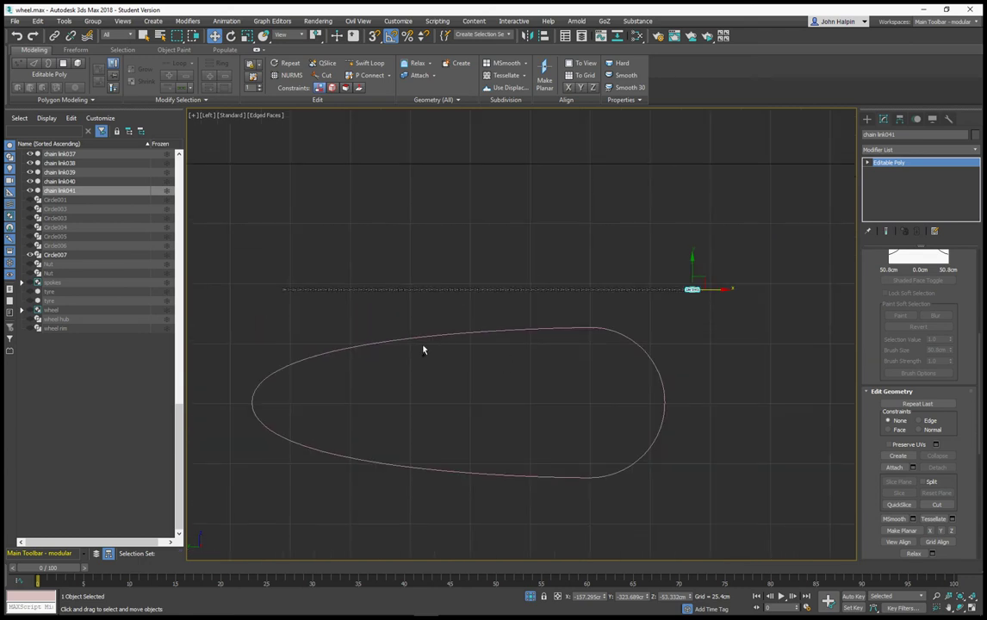
pyautogui.hotkey('ctrl', 'z')
# Clone the chain link along the horizontal axis as 60 copies, spaced so that each link's end pin meets the next
pyautogui.scroll(4, 304, 319)
pyautogui.moveTo(304, 319)
pyautogui.mouseDown(button='middle')
pyautogui.moveTo(331, 322)
pyautogui.moveTo(349, 342)
pyautogui.moveTo(341, 399)
pyautogui.moveTo(326, 339)
pyautogui.mouseUp(button='middle')
pyautogui.scroll(6, 330, 321)
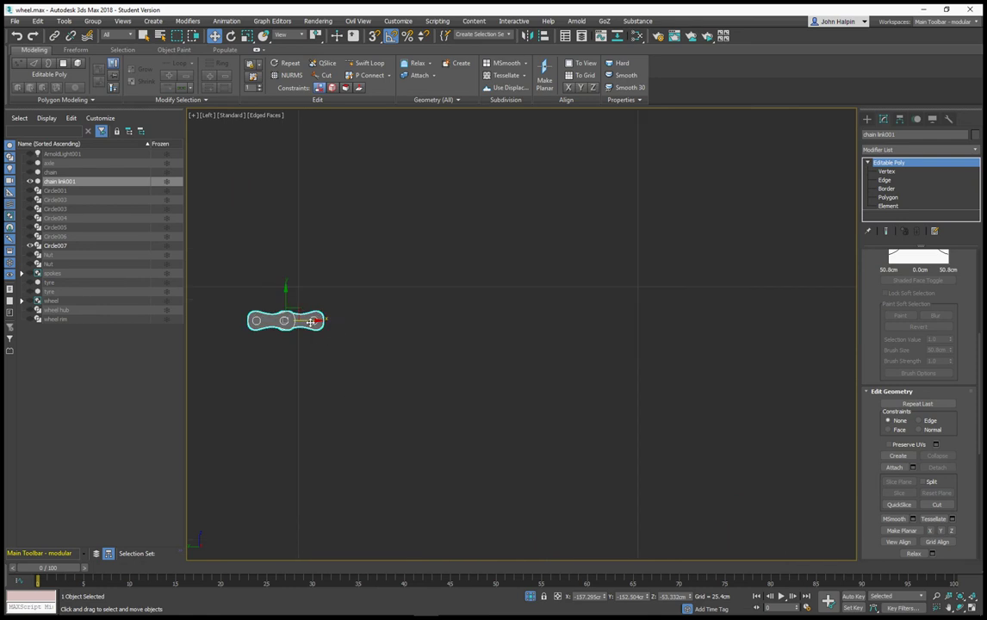
pyautogui.keyDown('shift'); pyautogui.moveTo(310, 320); pyautogui.dragTo(361, 320); pyautogui.keyUp('shift')
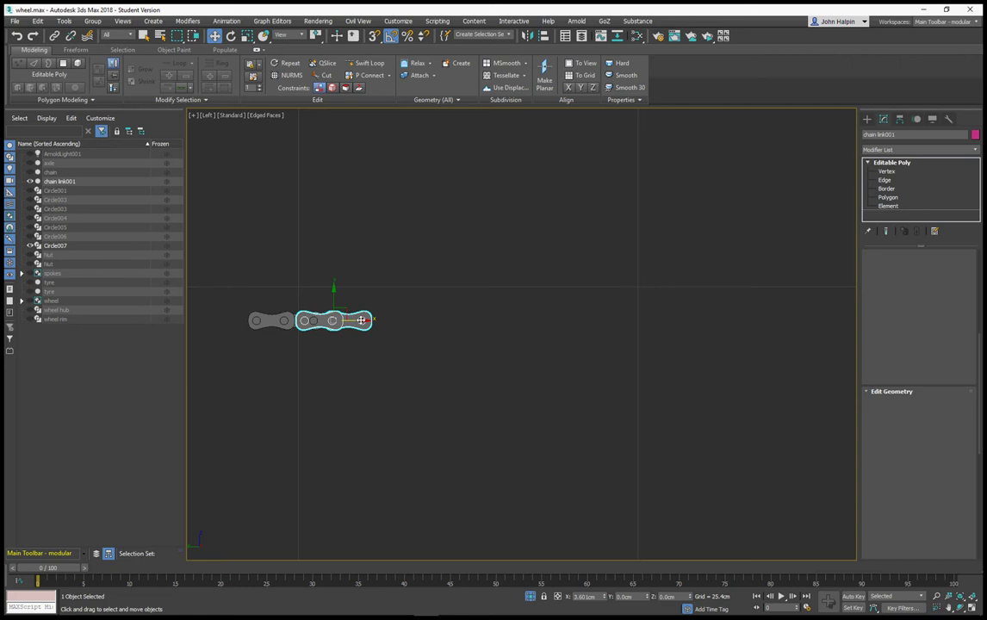
pyautogui.keyDown('shift'); pyautogui.moveTo(361, 321); pyautogui.dragTo(368, 320); pyautogui.keyUp('shift')
pyautogui.doubleClick(509, 321)
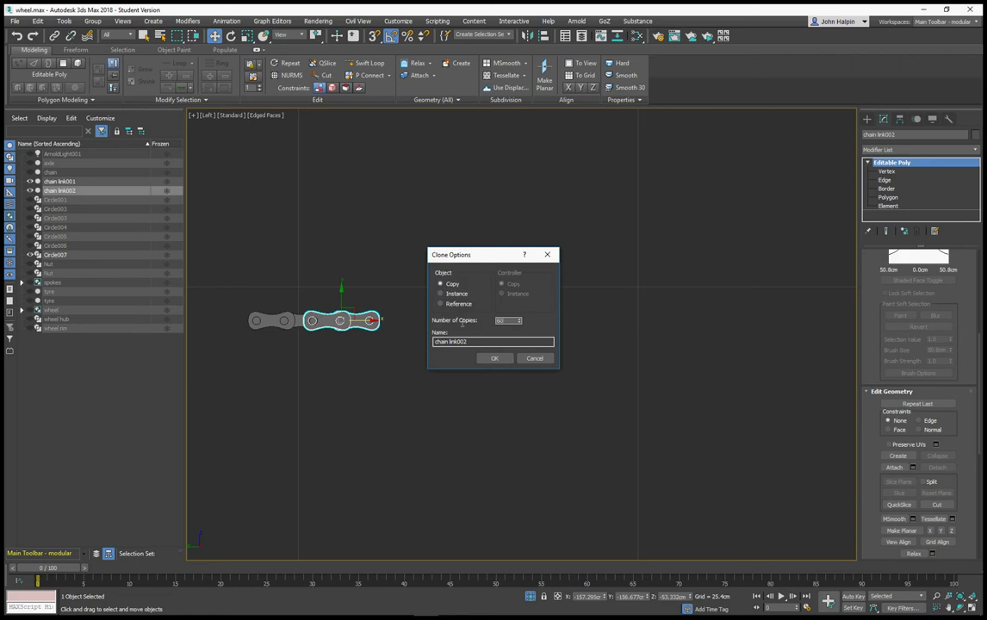
pyautogui.click(494, 358)
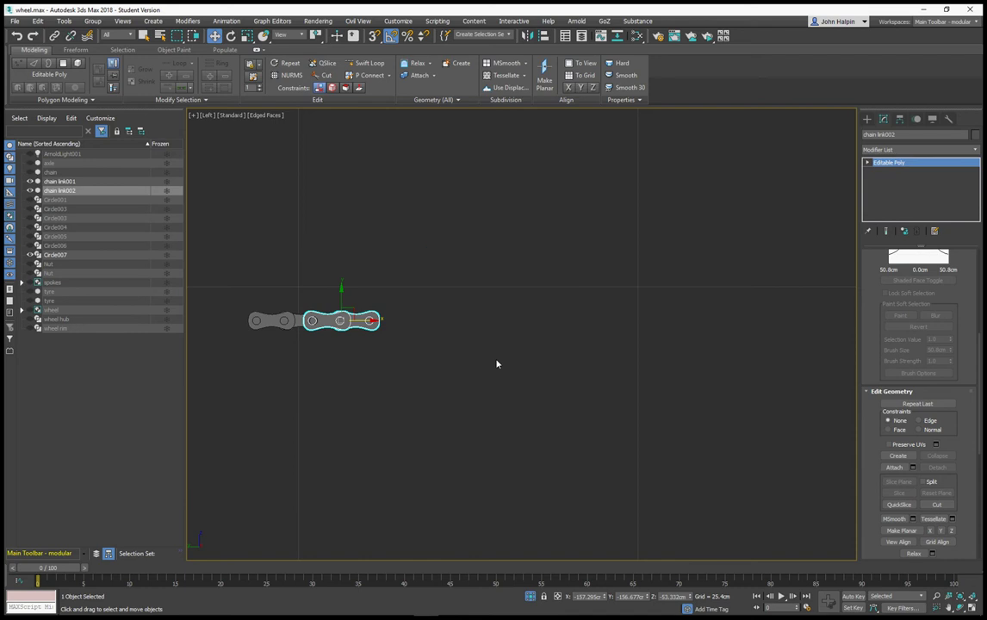
# Scale the teardrop path down uniformly to about 55% of its size
pyautogui.scroll(-4, 494, 364)
pyautogui.scroll(-6, 479, 353)
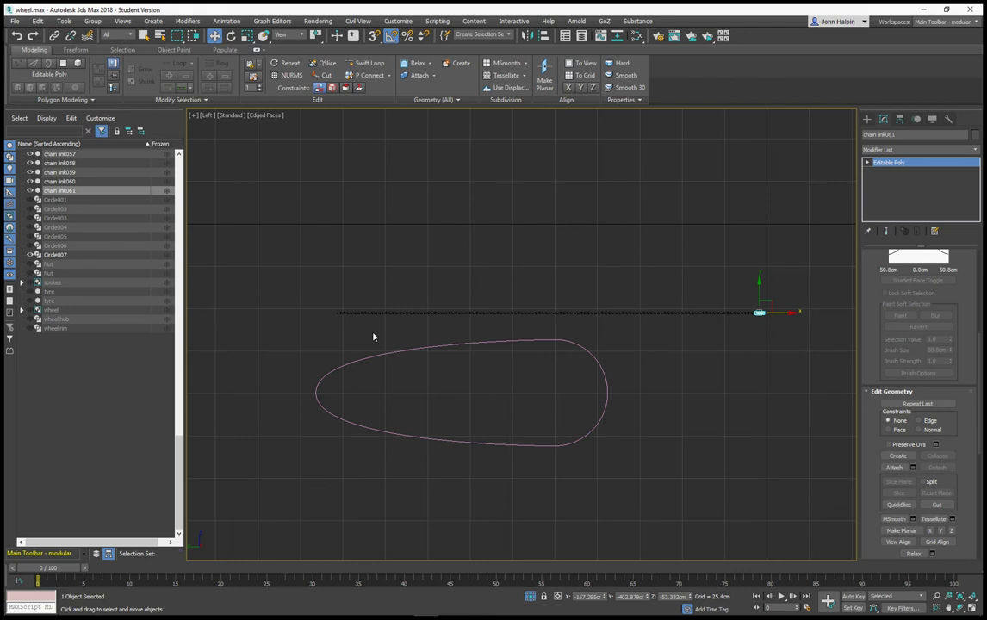
pyautogui.click(395, 351)
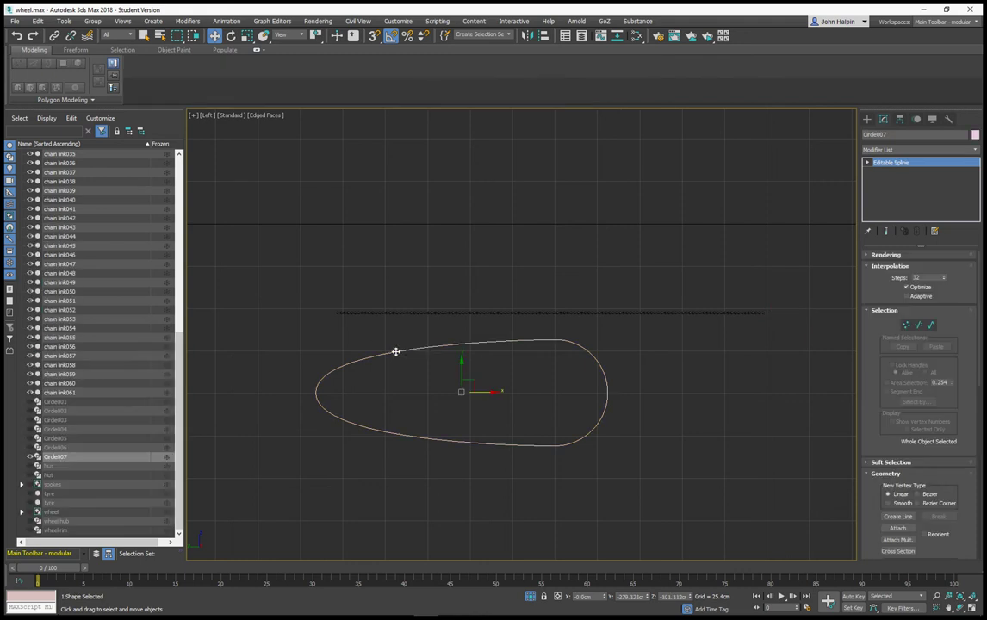
pyautogui.rightClick(419, 370)
pyautogui.click(437, 405)
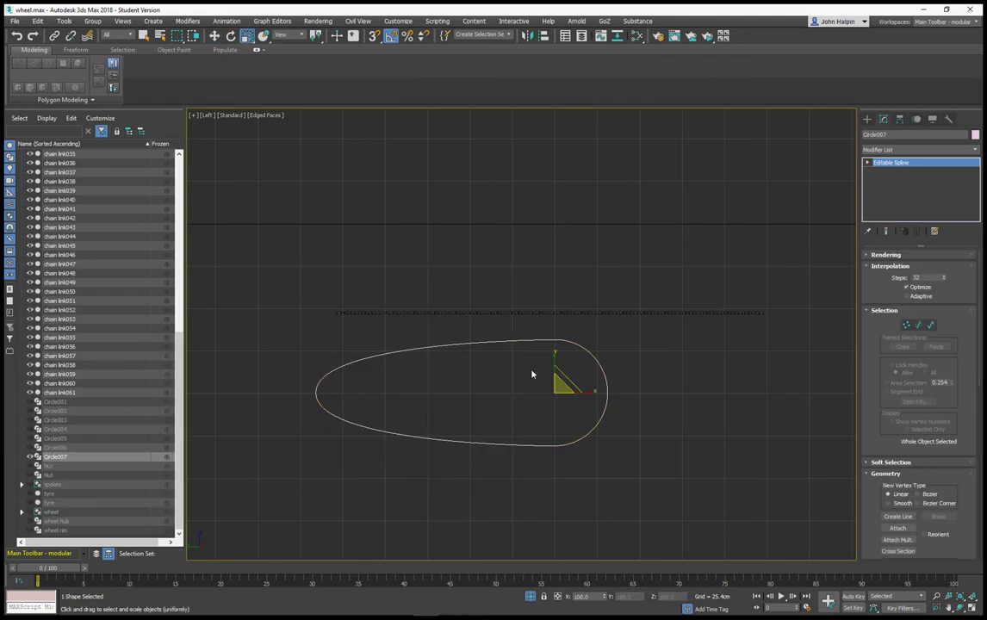
pyautogui.moveTo(555, 388); pyautogui.dragTo(535, 432)
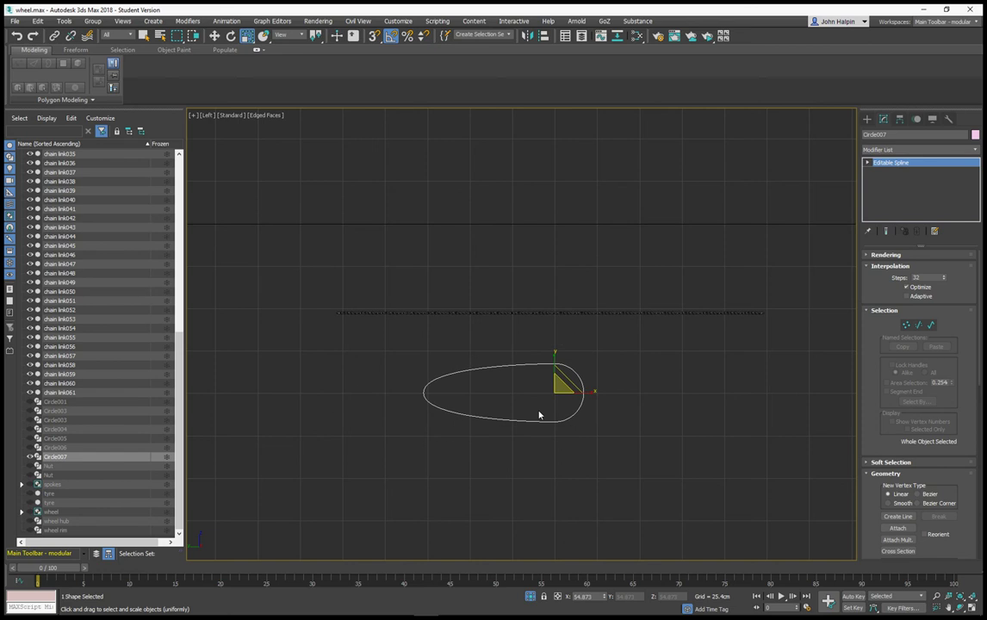
# Move the shrunken teardrop path up and to the left, closer beneath the row of chain links
pyautogui.rightClick(548, 392)
pyautogui.click(568, 397)
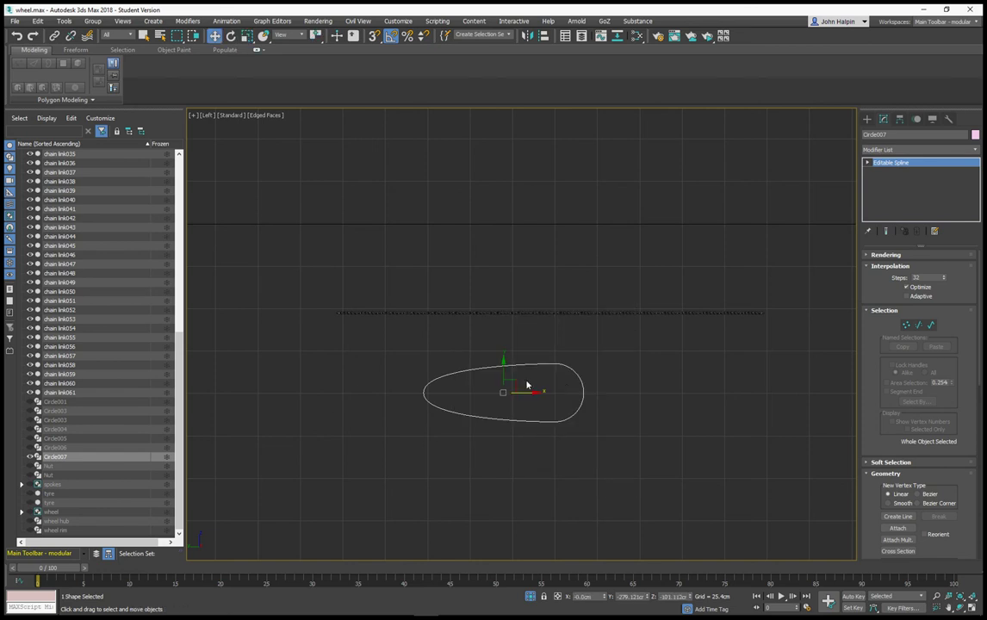
pyautogui.moveTo(521, 386); pyautogui.dragTo(493, 360)
# Attach chain link002 through chain link061 to the first chain link, leaving the teardrop path out
pyautogui.scroll(5, 415, 342)
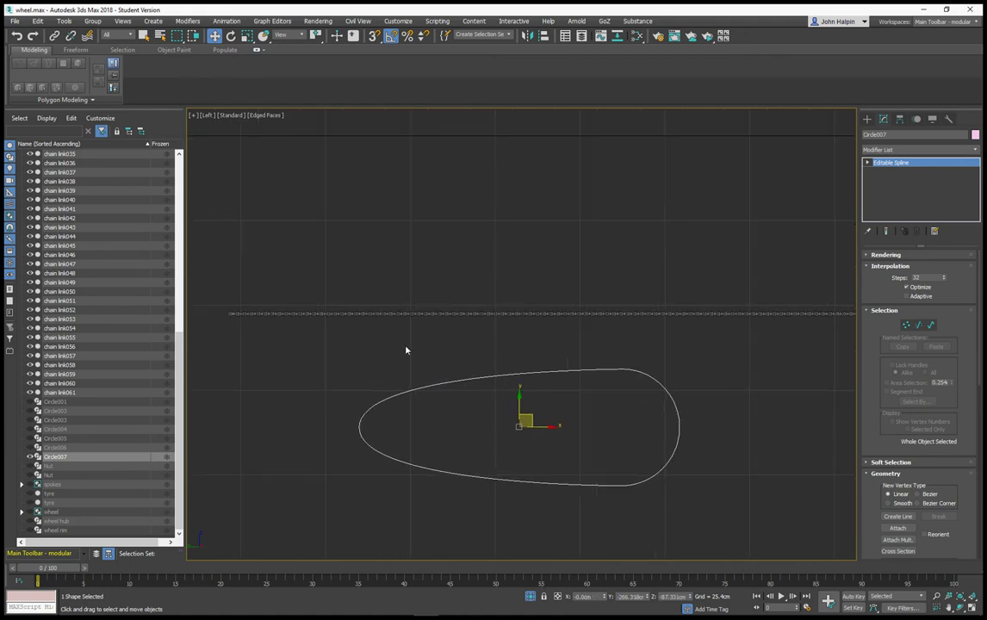
pyautogui.scroll(6, 244, 328)
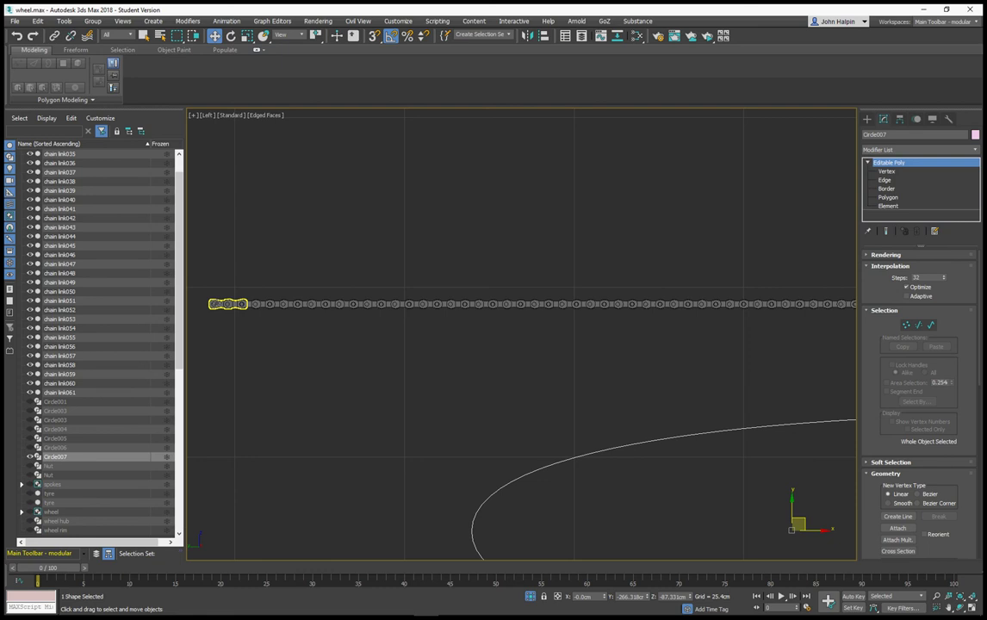
pyautogui.click(227, 304)
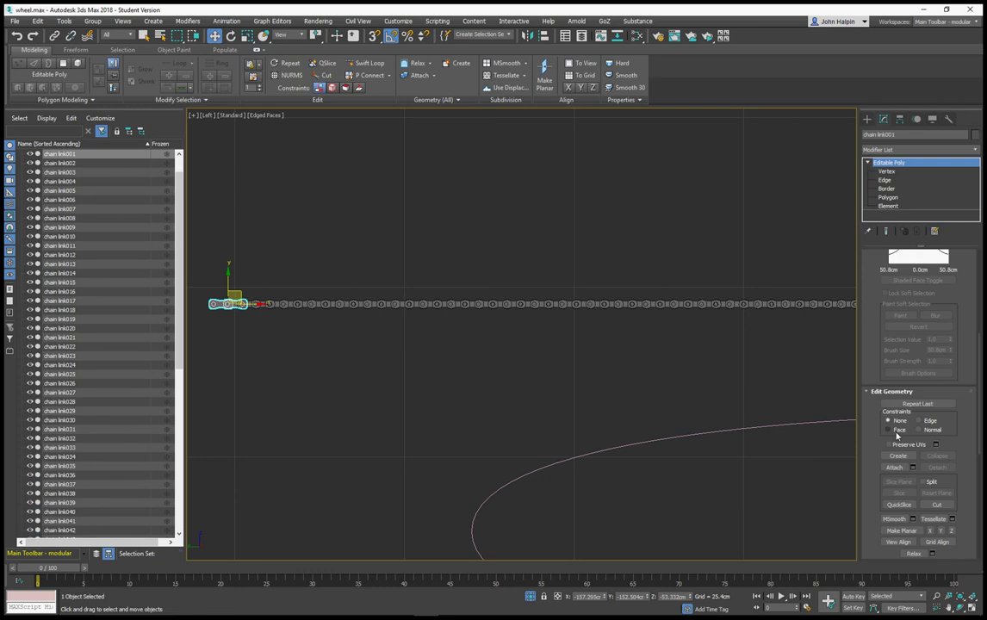
pyautogui.click(912, 467)
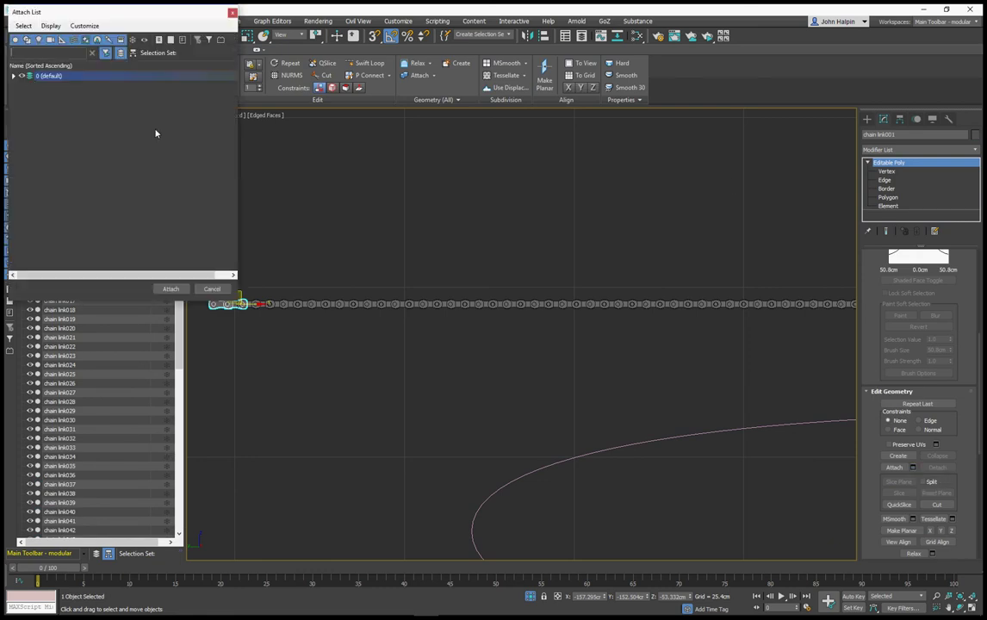
pyautogui.click(15, 76)
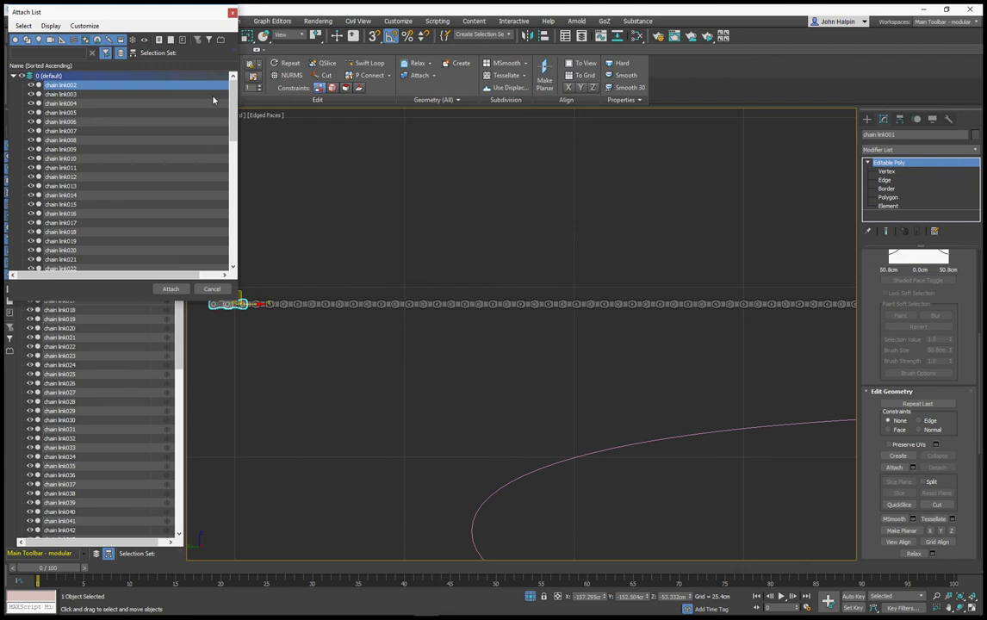
pyautogui.moveTo(230, 96); pyautogui.dragTo(269, 221)
pyautogui.keyDown('shift'); pyautogui.click(67, 250); pyautogui.keyUp('shift')
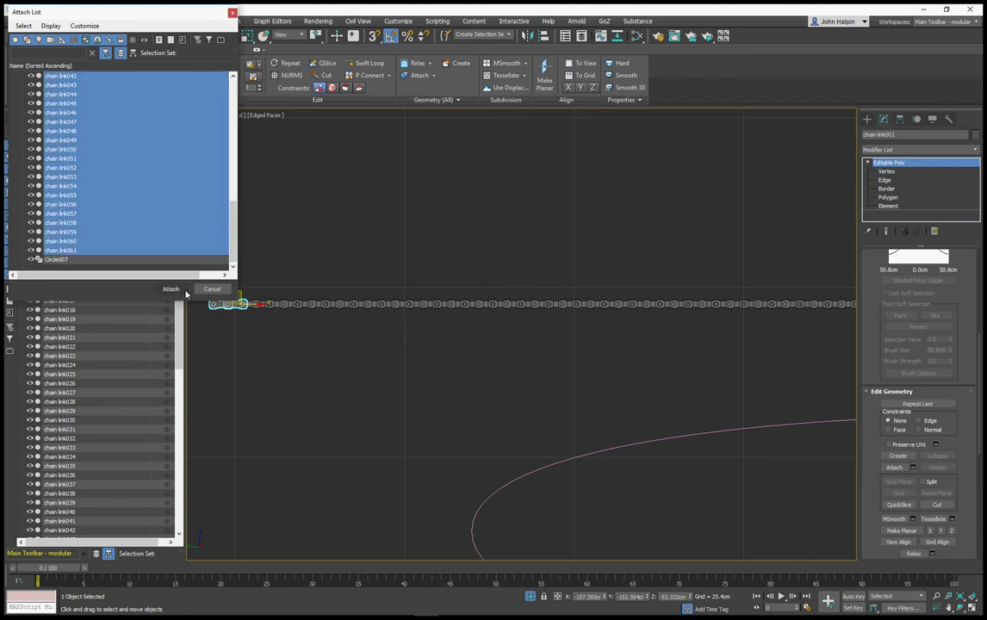
pyautogui.click(170, 288)
# Add a Path Deform modifier to the combined chain
pyautogui.scroll(-5, 296, 317)
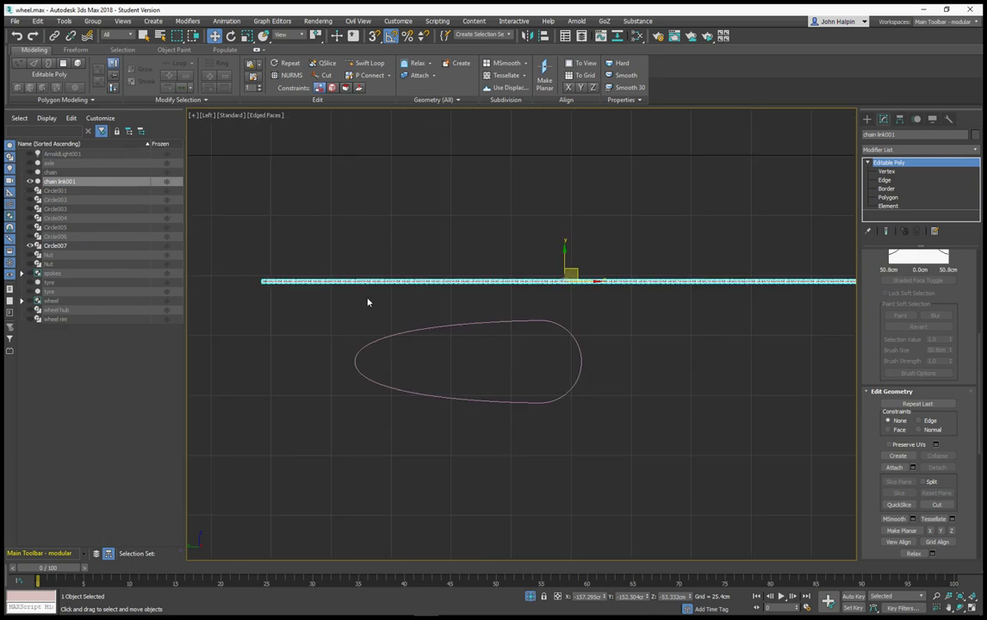
pyautogui.scroll(2, 350, 297)
pyautogui.scroll(5, 346, 297)
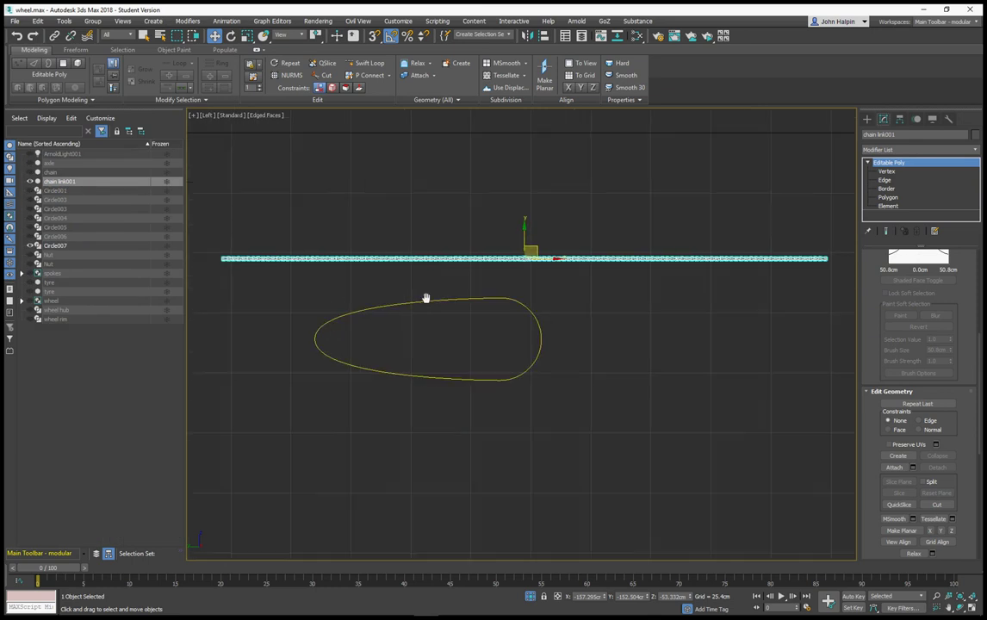
pyautogui.scroll(5, 448, 296)
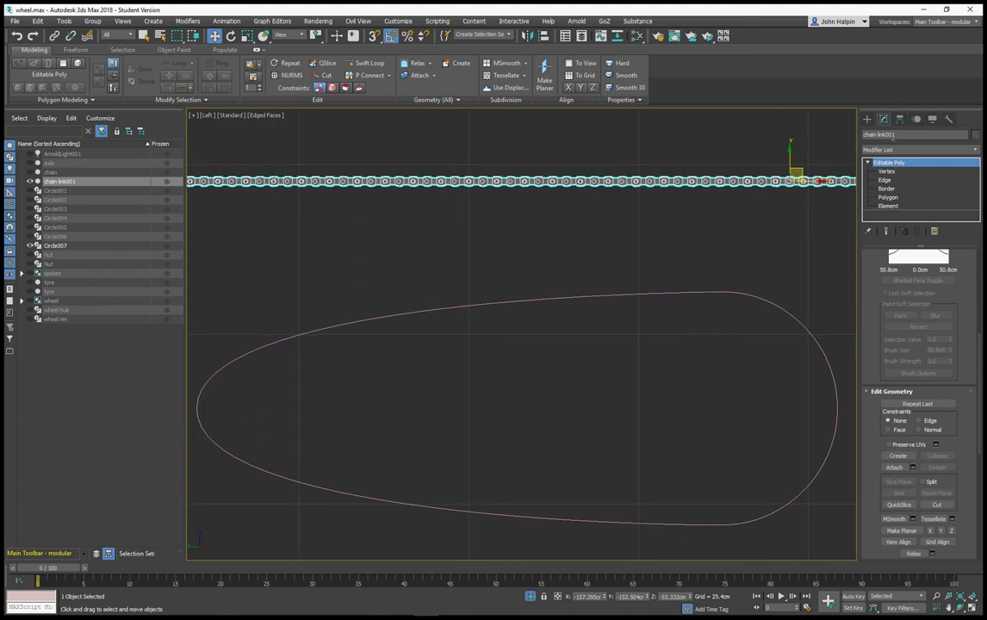
pyautogui.click(868, 163)
pyautogui.click(976, 151)
pyautogui.moveTo(978, 172); pyautogui.dragTo(982, 353)
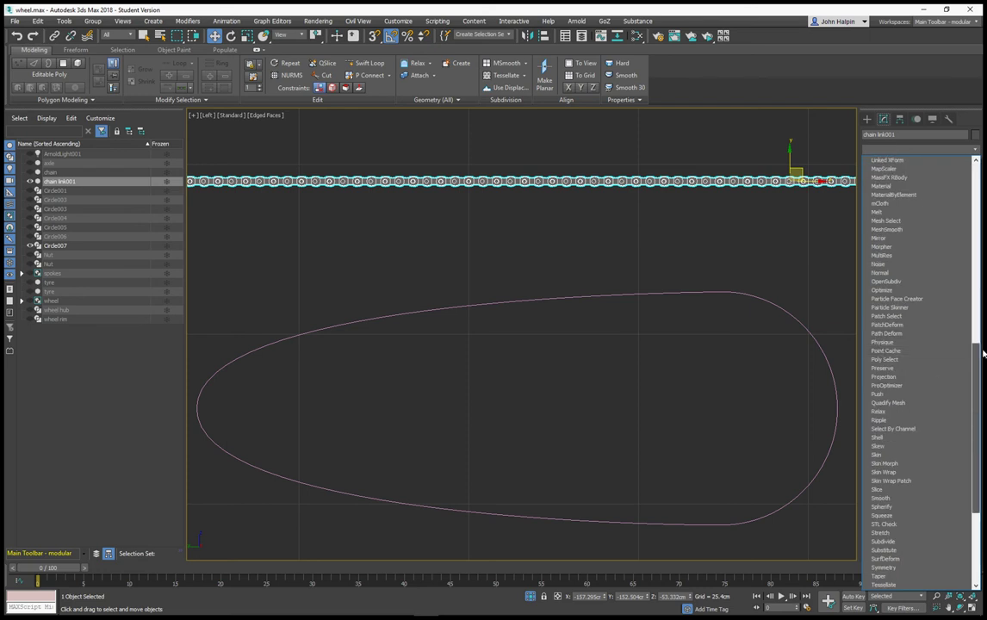
pyautogui.click(930, 335)
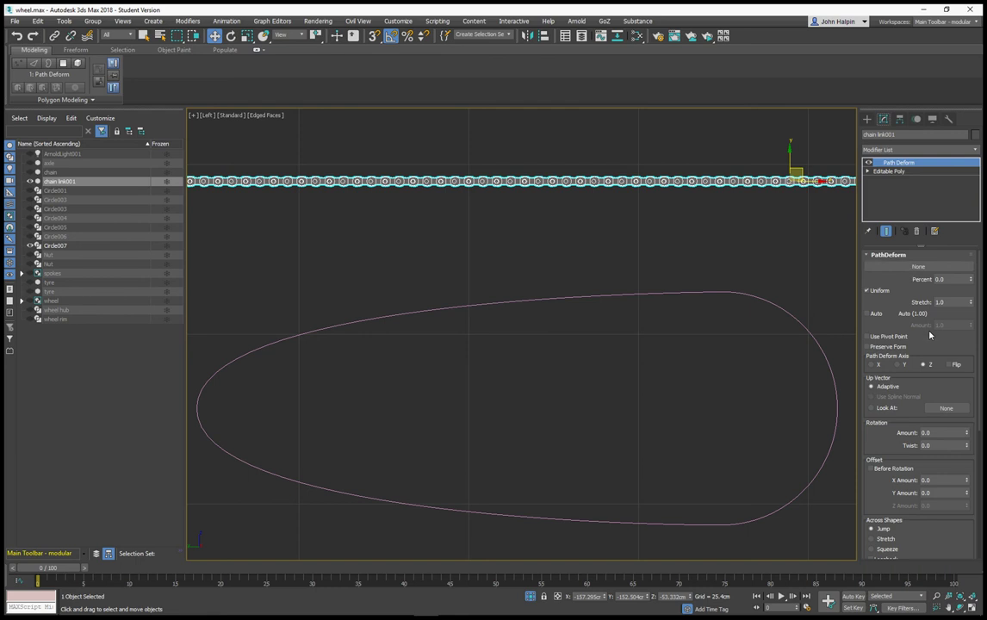
# Assign the teardrop spline Circle007 as the chain's deform path
pyautogui.click(870, 266)
pyautogui.click(745, 295)
pyautogui.scroll(-5, 745, 304)
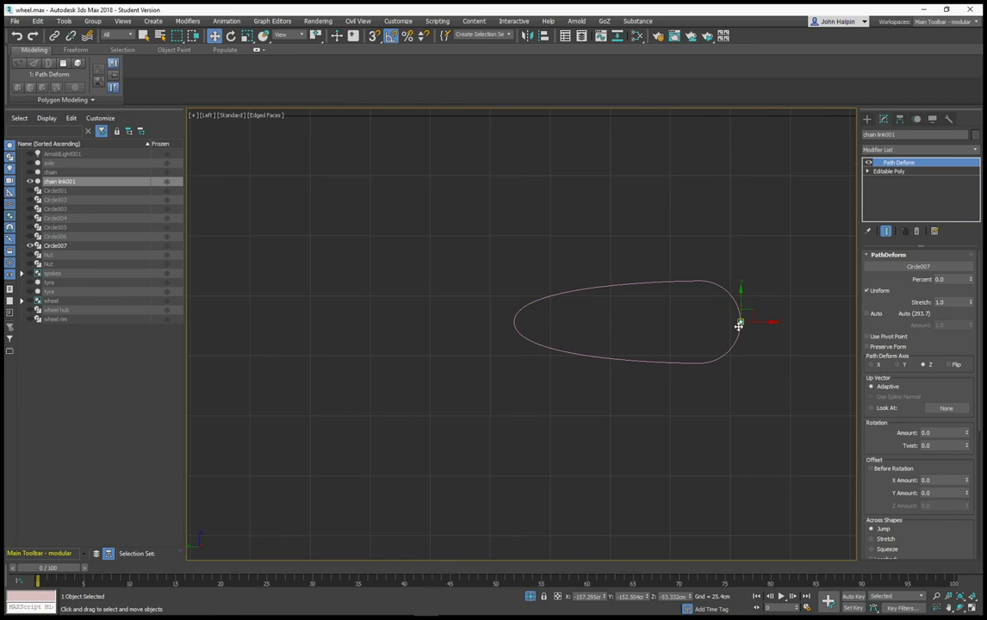
# Show the chain in a perspective view and set its Path Deform axis to Y, trying X first
pyautogui.press('p')
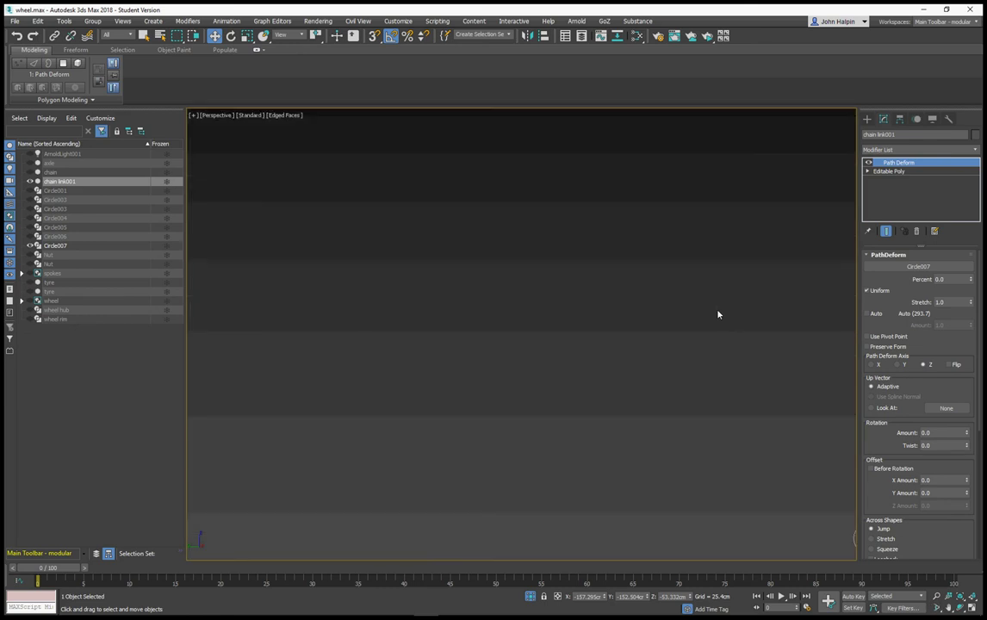
pyautogui.click(976, 595)
pyautogui.keyDown('alt'); pyautogui.moveTo(613, 342); pyautogui.dragTo(669, 377, button='middle'); pyautogui.keyUp('alt')
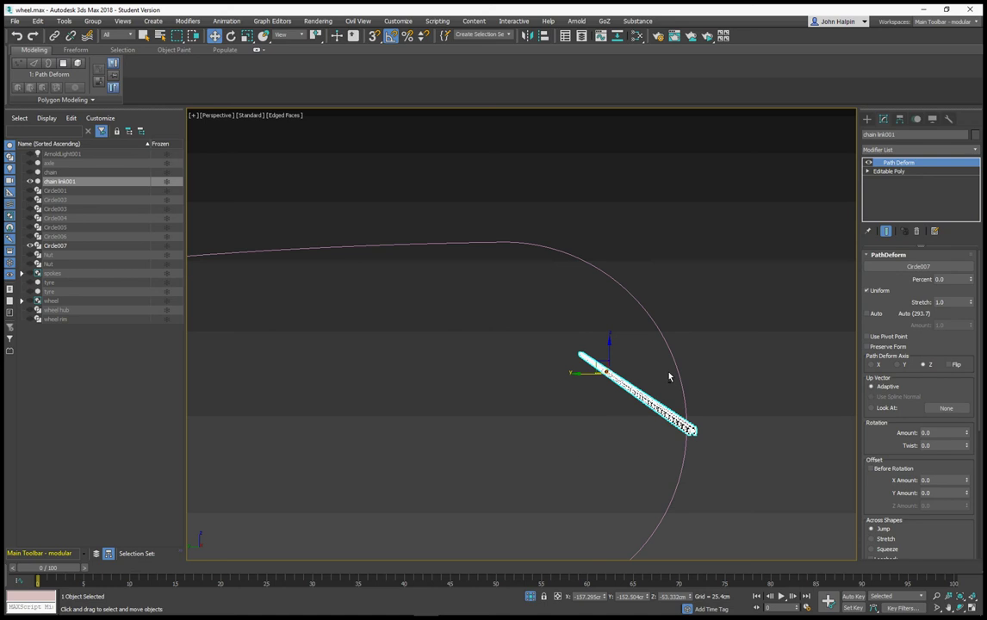
pyautogui.click(872, 366)
pyautogui.keyDown('alt'); pyautogui.moveTo(853, 369); pyautogui.dragTo(541, 371, button='middle'); pyautogui.keyUp('alt')
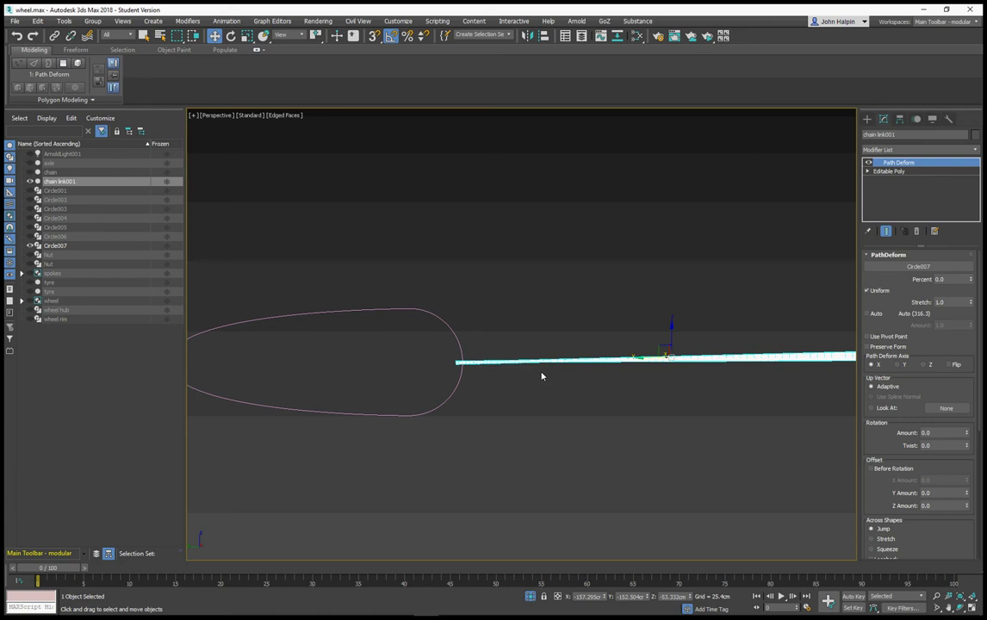
pyautogui.click(896, 365)
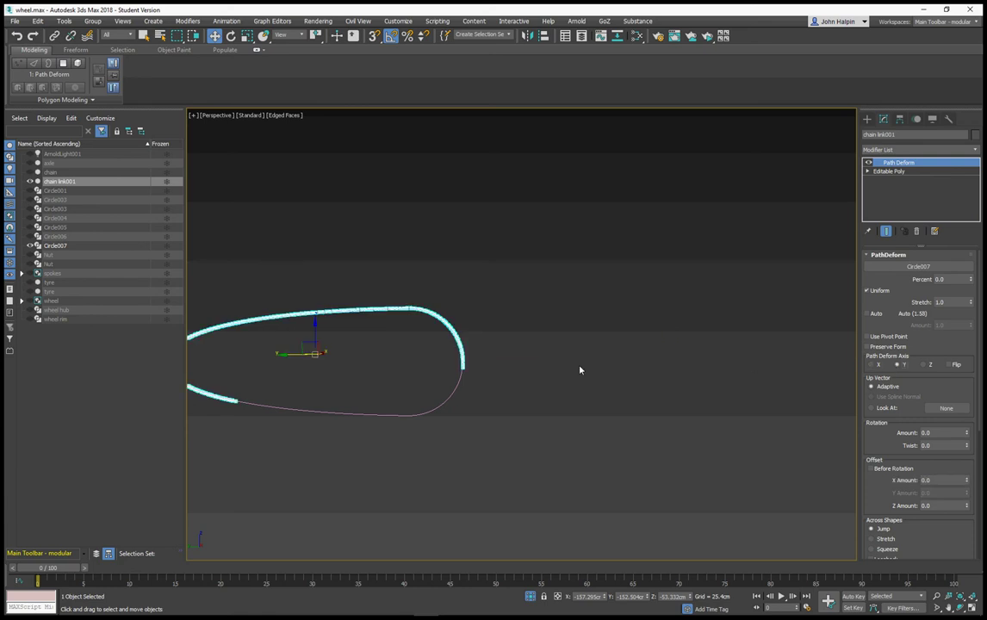
# Try scaling the teardrop path down uniformly to about 28%, and undo that scaling
pyautogui.moveTo(634, 353); pyautogui.dragTo(705, 354, button='middle')
pyautogui.scroll(2, 705, 354)
pyautogui.scroll(2, 559, 356)
pyautogui.moveTo(575, 347); pyautogui.dragTo(713, 346, button='middle')
pyautogui.scroll(2, 717, 348)
pyautogui.moveTo(623, 331)
pyautogui.mouseDown(button='middle')
pyautogui.moveTo(723, 372)
pyautogui.moveTo(627, 311)
pyautogui.mouseUp(button='middle')
pyautogui.click(757, 414)
pyautogui.scroll(-2, 692, 385)
pyautogui.scroll(-2, 584, 362)
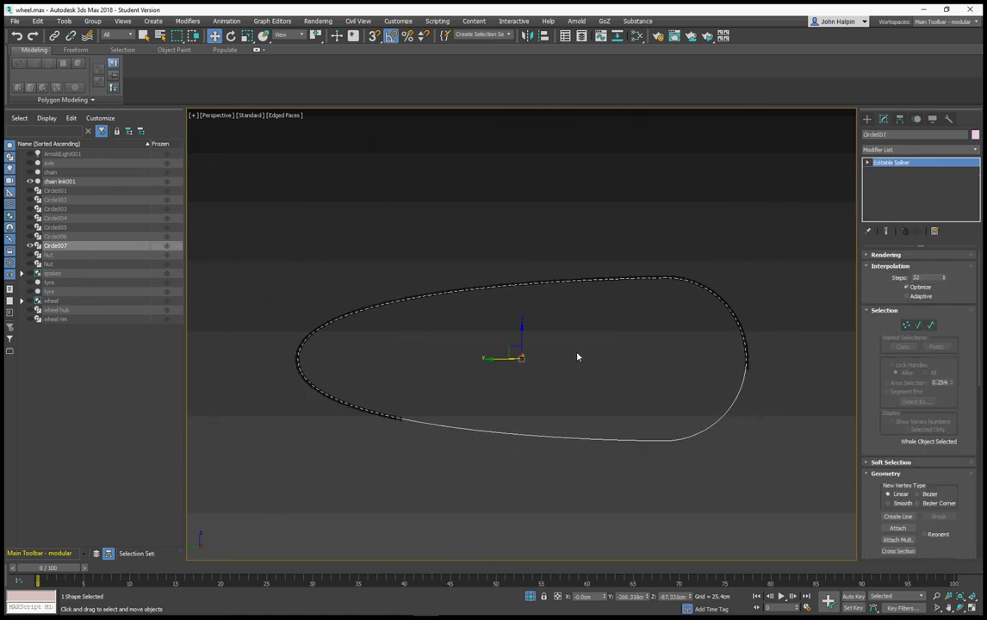
pyautogui.rightClick(560, 353)
pyautogui.click(569, 372)
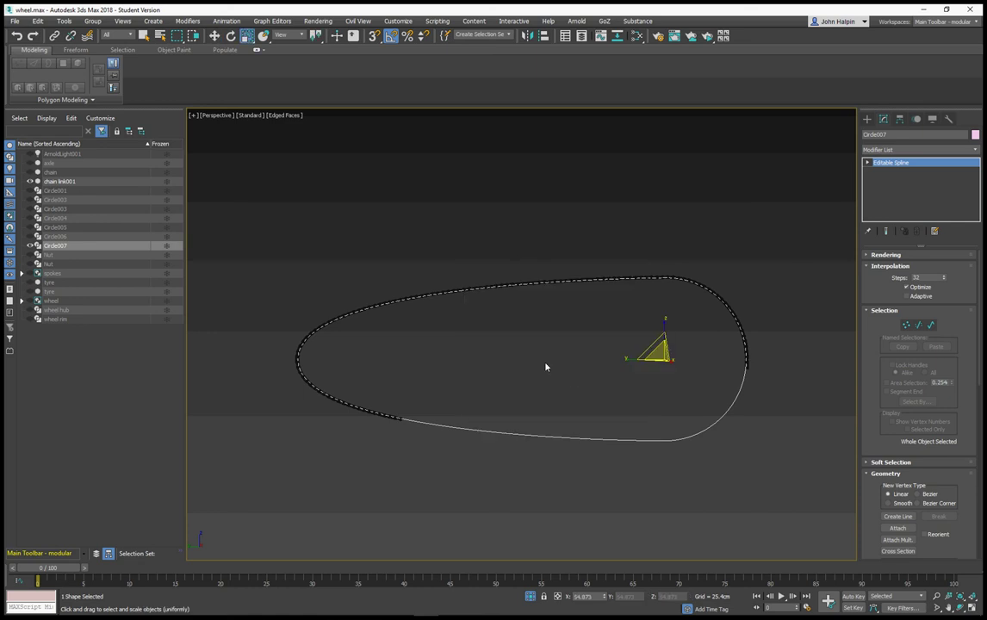
pyautogui.moveTo(657, 349); pyautogui.dragTo(635, 406)
pyautogui.scroll(5, 610, 352)
pyautogui.scroll(-4, 610, 353)
pyautogui.moveTo(583, 352); pyautogui.dragTo(509, 333, button='middle')
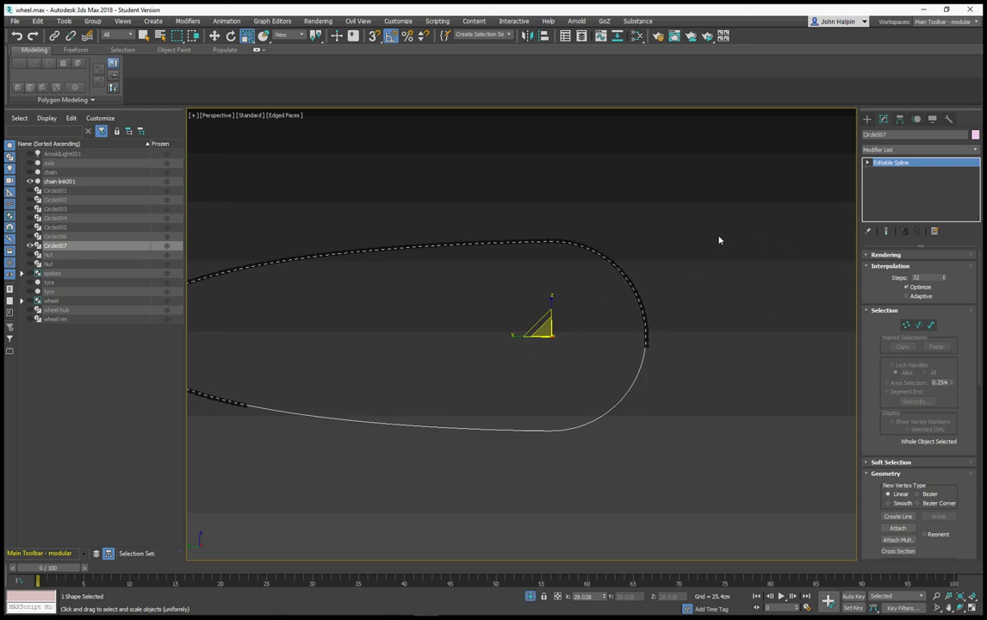
pyautogui.hotkey('ctrl', 'z')
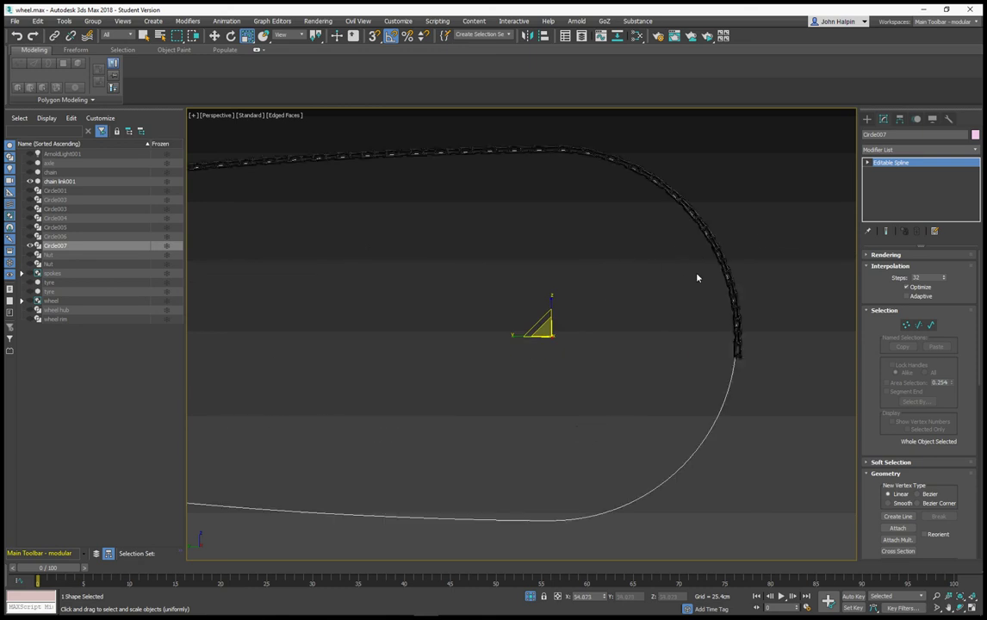
# Examine up close how the links are oriented along the curved end of the path
pyautogui.moveTo(681, 311)
pyautogui.keyDown('alt'); pyautogui.mouseDown(button='middle')
pyautogui.moveTo(696, 317)
pyautogui.moveTo(672, 319)
pyautogui.mouseUp(button='middle'); pyautogui.keyUp('alt')
pyautogui.scroll(5, 683, 273)
pyautogui.moveTo(683, 273); pyautogui.dragTo(623, 258, button='middle')
pyautogui.scroll(-2, 654, 322)
pyautogui.scroll(3, 662, 309)
pyautogui.moveTo(661, 308); pyautogui.dragTo(634, 323, button='middle')
pyautogui.scroll(-3, 643, 322)
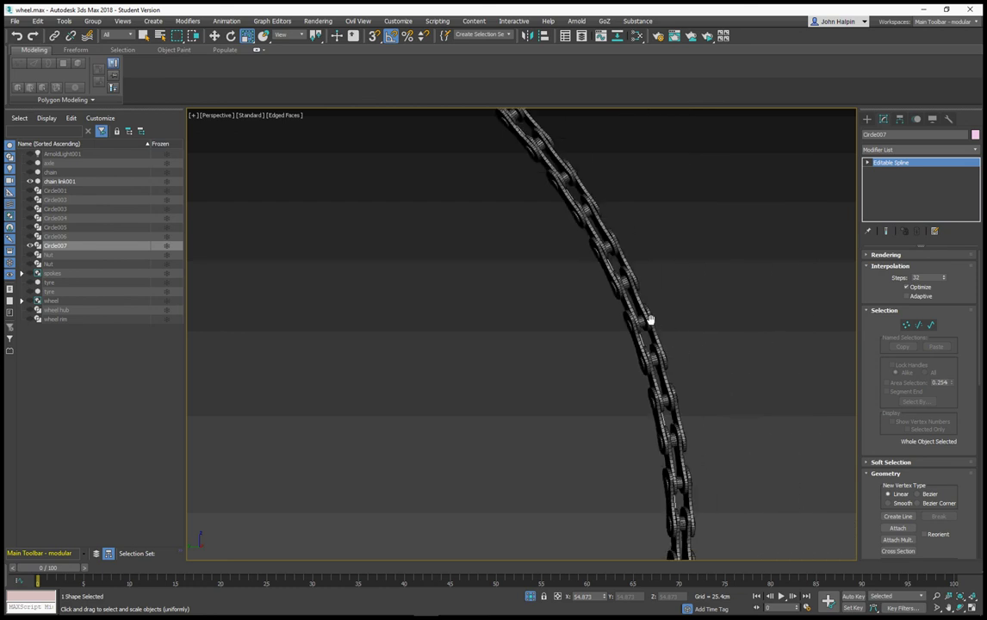
pyautogui.scroll(2, 650, 320)
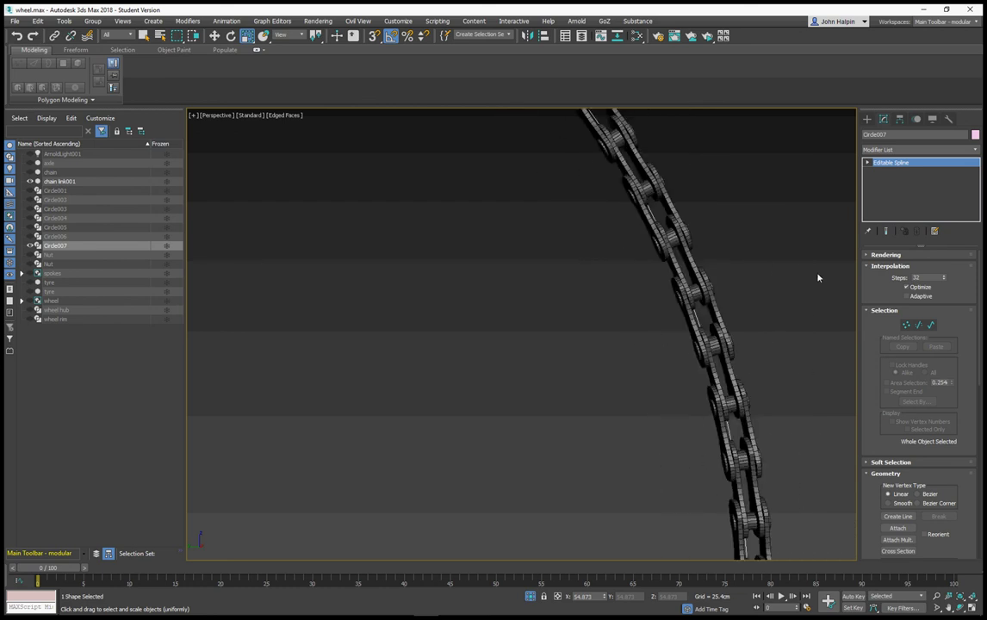
# Set the chain's Path Deform rotation amount to 90
pyautogui.click(717, 288)
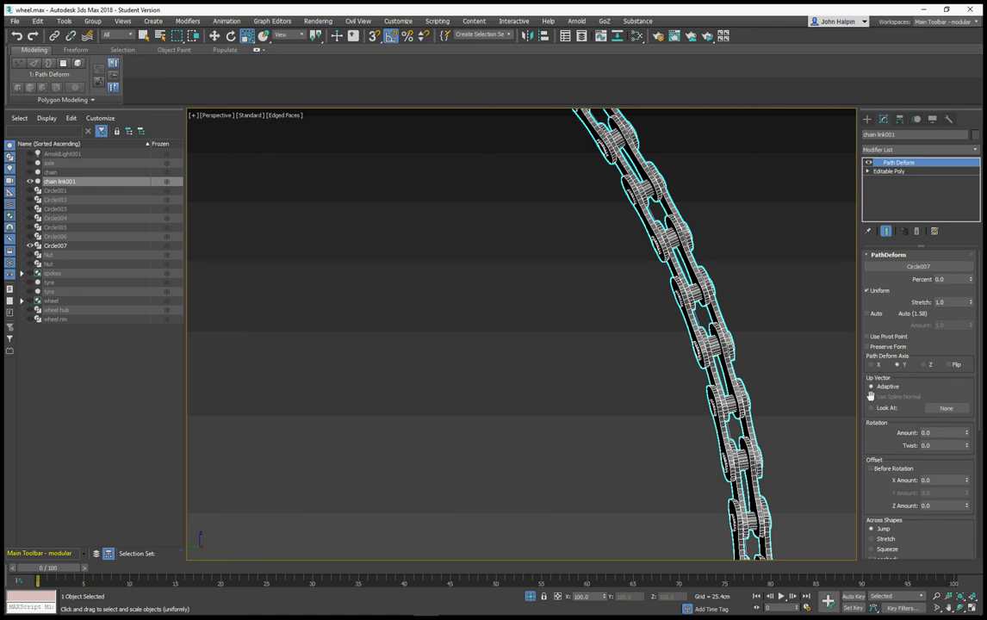
pyautogui.scroll(-2, 872, 379)
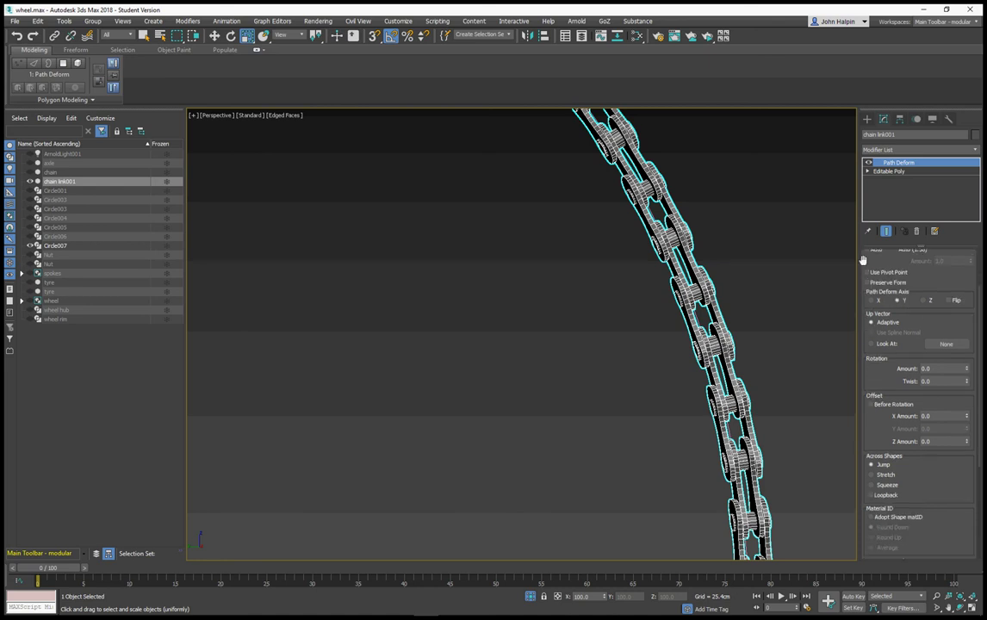
pyautogui.scroll(-1, 900, 388)
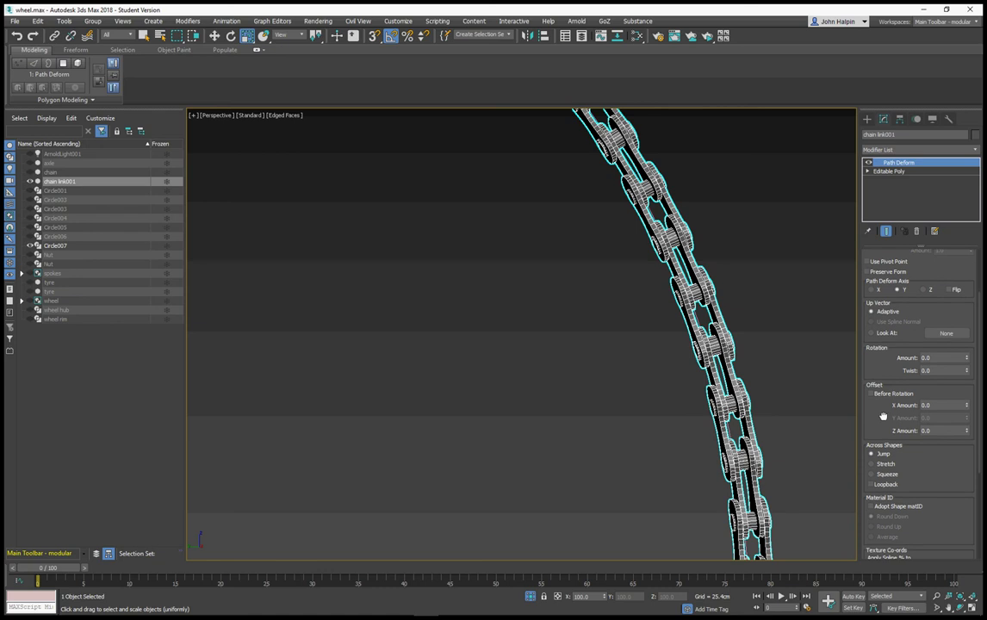
pyautogui.doubleClick(931, 357)
pyautogui.write('90')
pyautogui.press('Return')
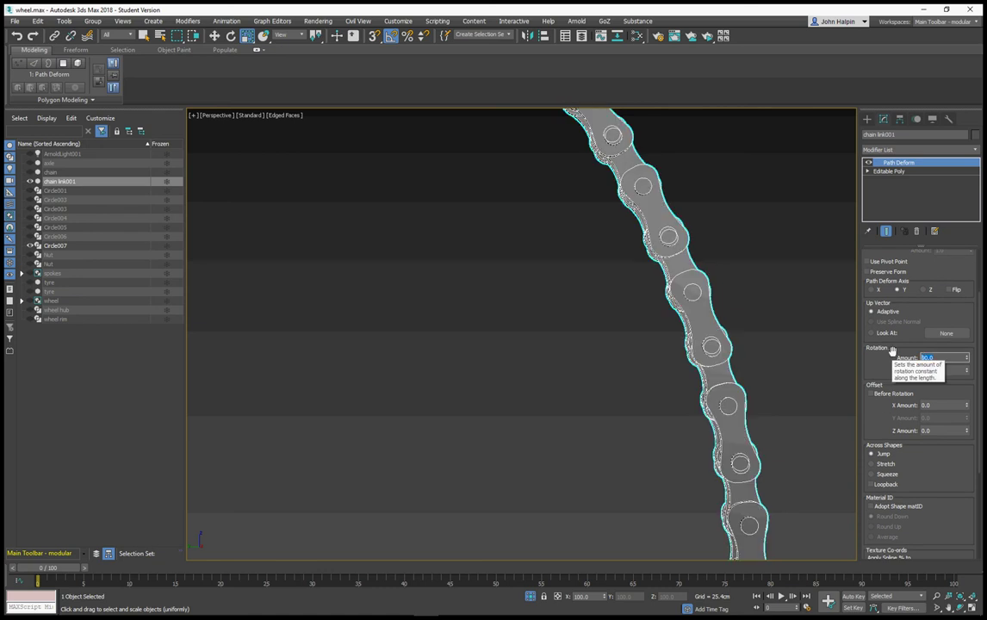
# Set the chain's Path Deform stretch to 1.58 to carry it around the teardrop, and inspect where its ends meet
pyautogui.scroll(-6, 725, 337)
pyautogui.moveTo(562, 344); pyautogui.dragTo(566, 319, button='middle')
pyautogui.scroll(1, 601, 338)
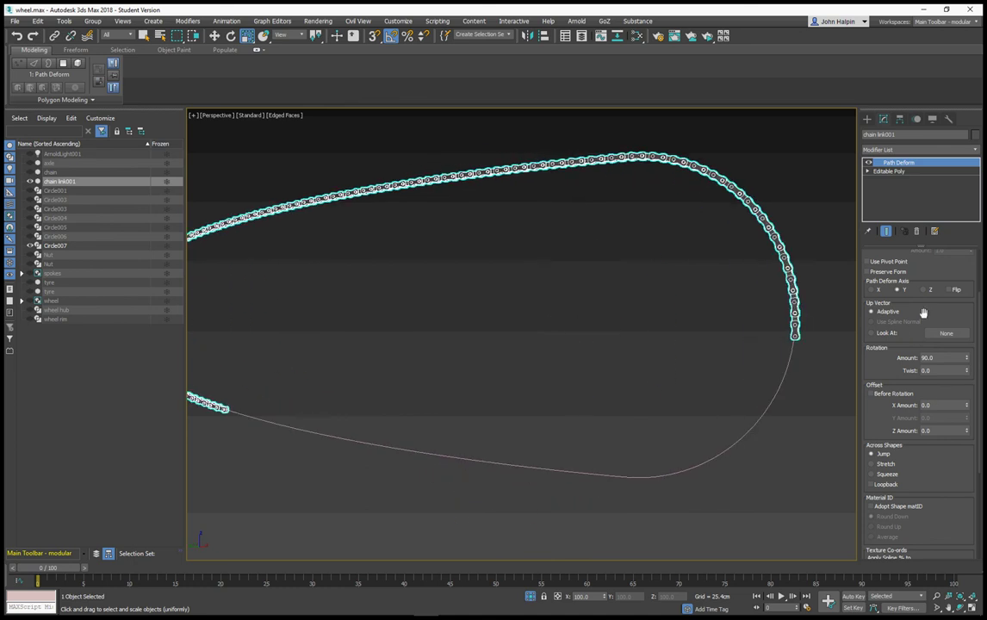
pyautogui.scroll(3, 914, 339)
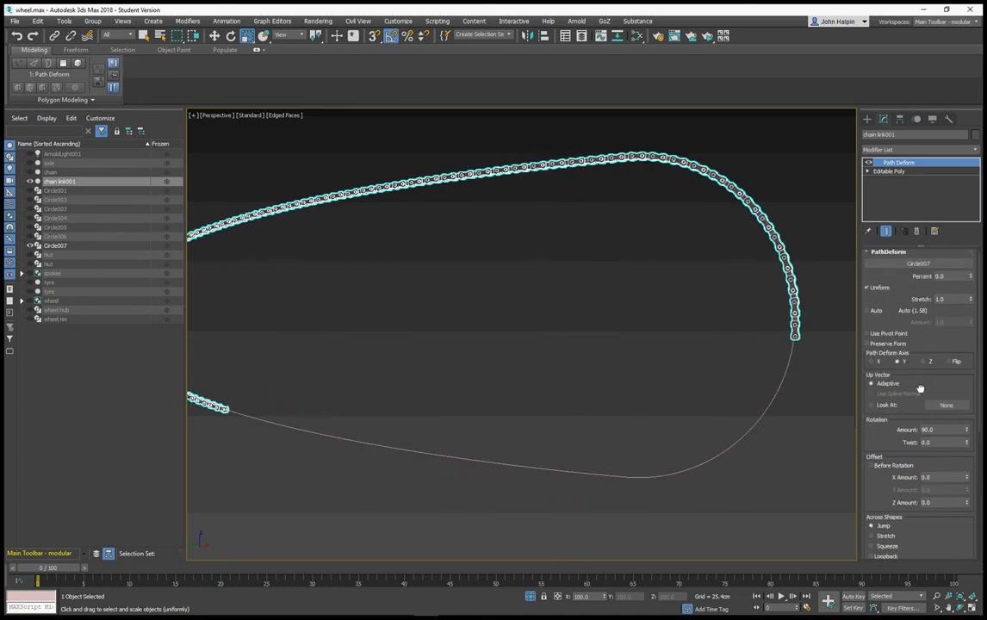
pyautogui.click(971, 300)
pyautogui.moveTo(971, 299); pyautogui.dragTo(971, 277)
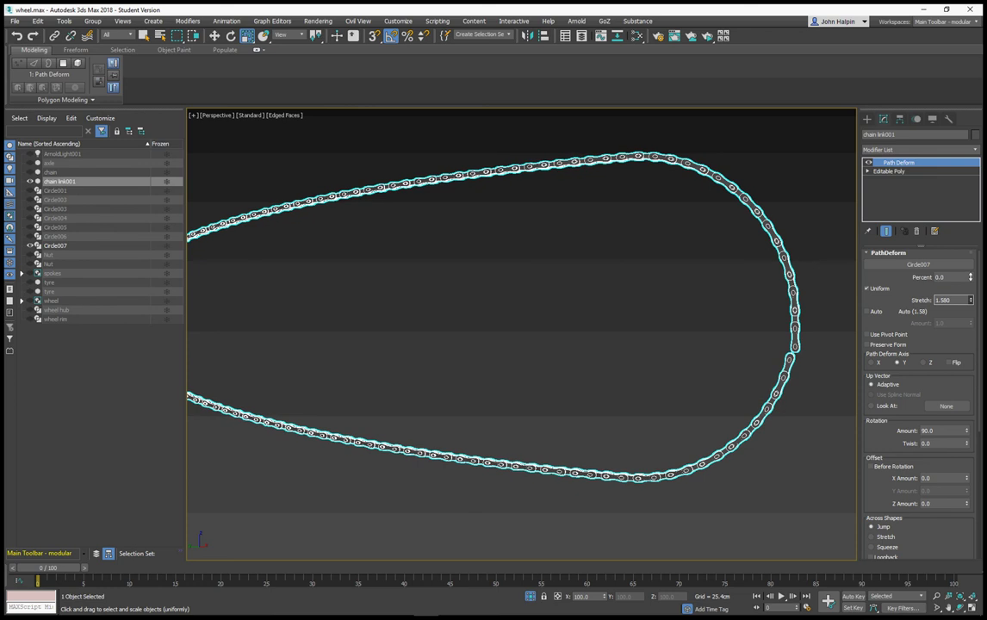
pyautogui.scroll(8, 772, 331)
pyautogui.moveTo(756, 317); pyautogui.dragTo(716, 295, button='middle')
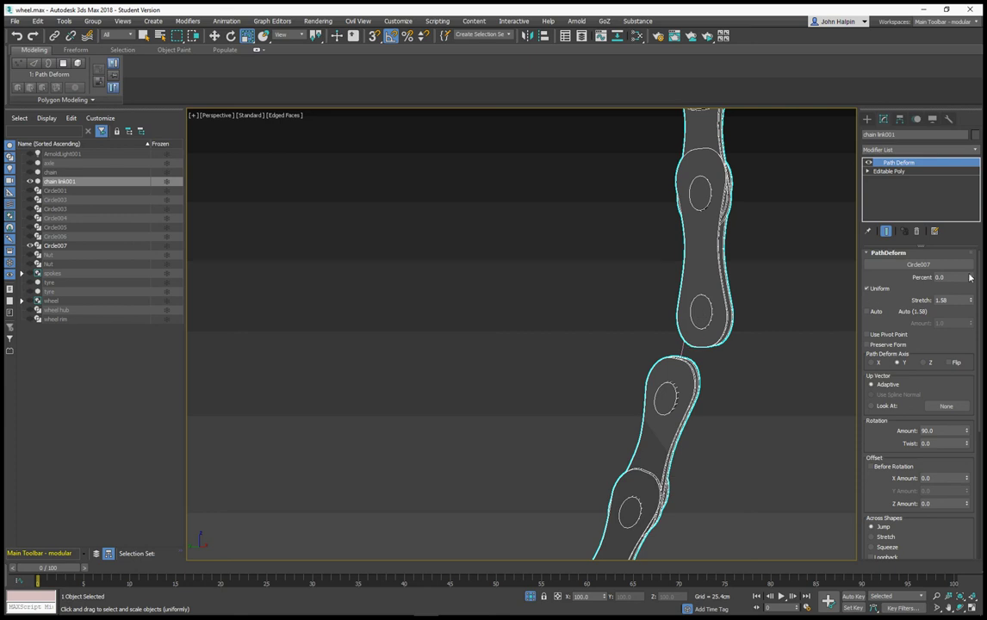
# Try sliding the chain along the teardrop with the Path Deform percent, then reset the percent to 0
pyautogui.moveTo(970, 278); pyautogui.dragTo(904, 402)
pyautogui.scroll(-5, 676, 282)
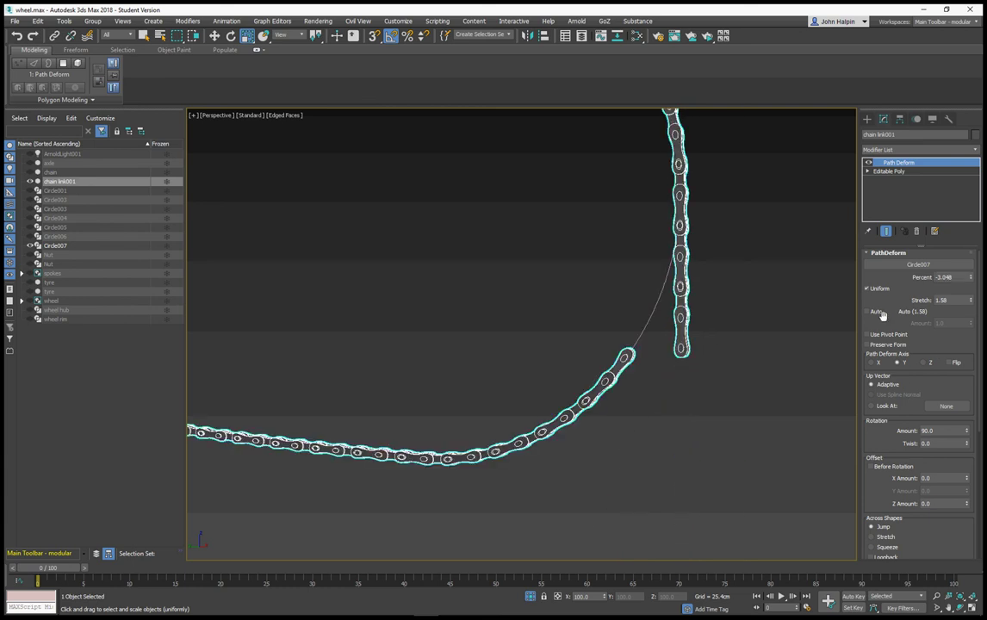
pyautogui.moveTo(971, 281); pyautogui.dragTo(938, 249)
pyautogui.moveTo(749, 293); pyautogui.dragTo(738, 406, button='middle')
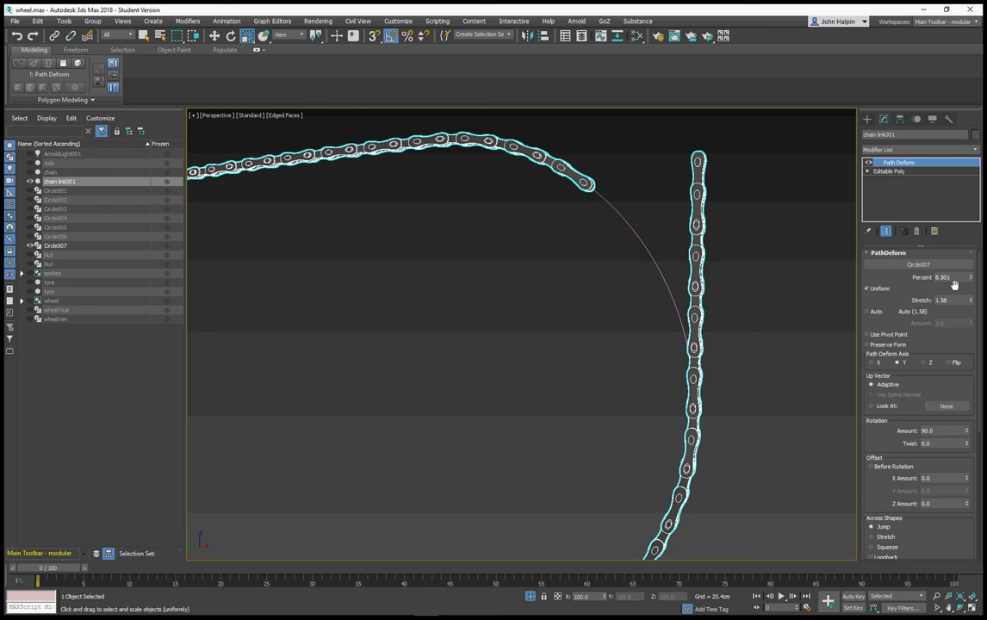
pyautogui.doubleClick(953, 276)
pyautogui.write('0')
# Try Path Deform stretch values of 1.628, 1.58 and 1.5, checking how the chain's ends line up
pyautogui.moveTo(972, 300); pyautogui.dragTo(972, 302)
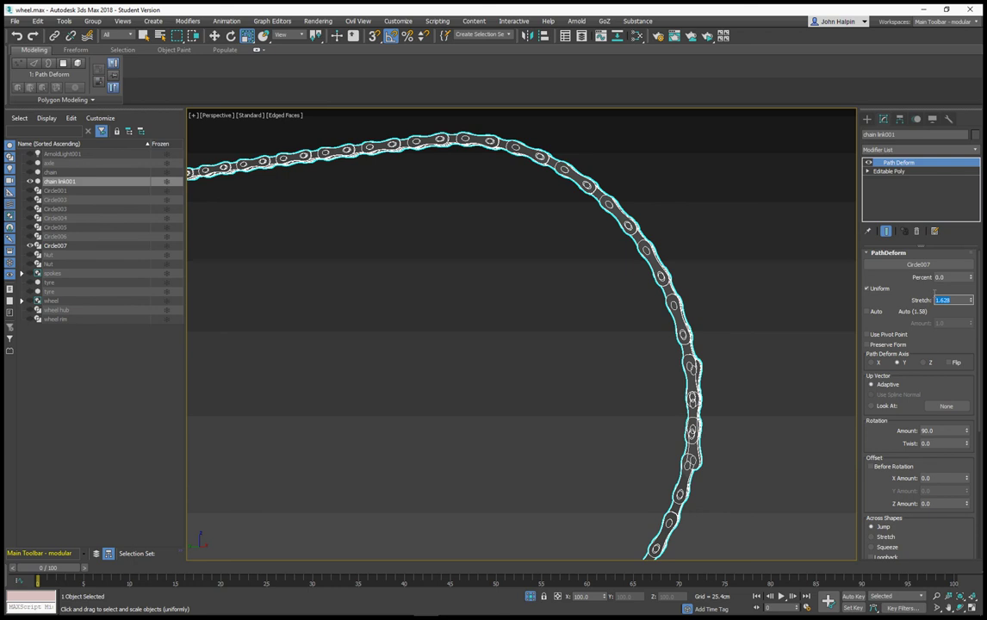
pyautogui.hotkey('ctrl', 'z')
pyautogui.hotkey('ctrl', 'z')
pyautogui.hotkey('ctrl', 'z')
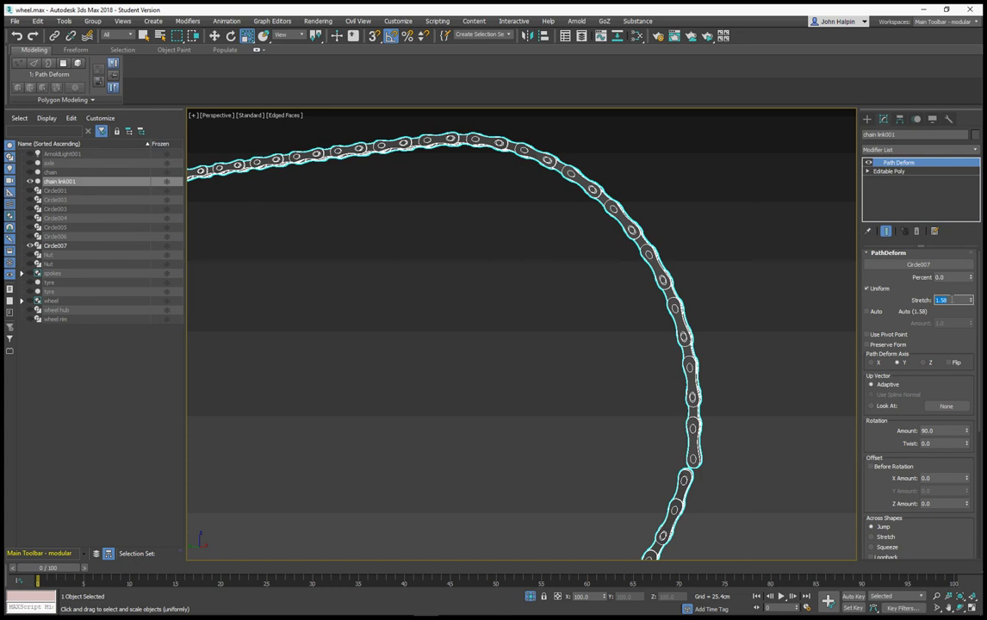
pyautogui.press('Return')
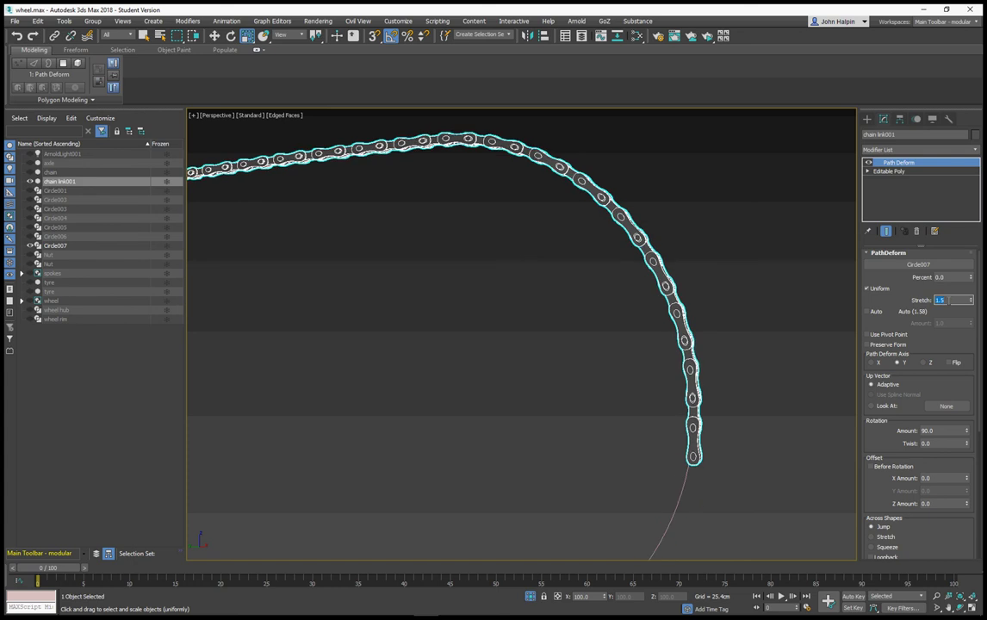
pyautogui.scroll(-5, 675, 331)
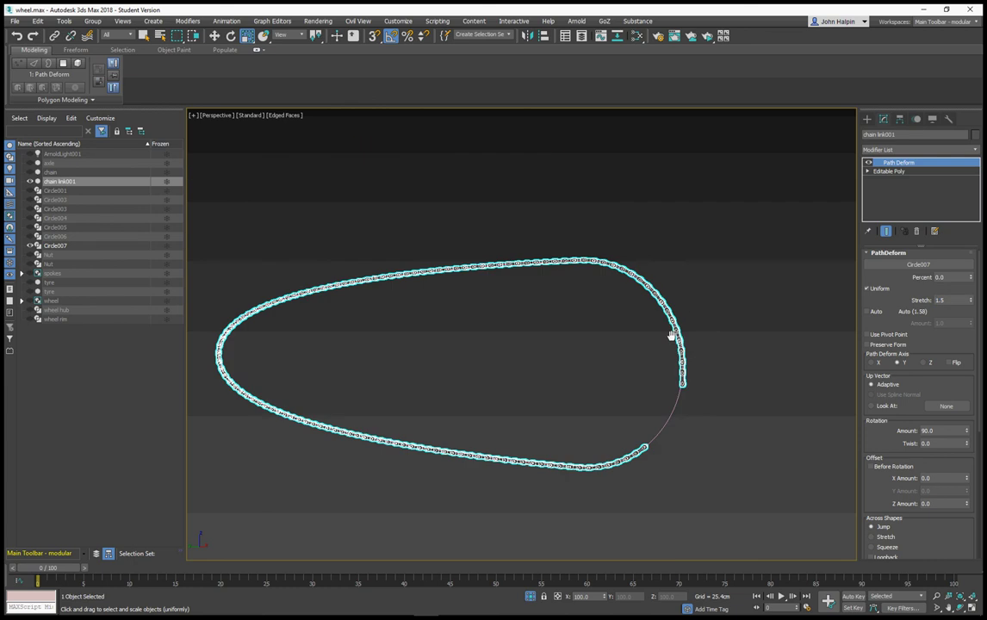
pyautogui.scroll(3, 676, 325)
# Set the chain's Path Deform stretch to 1.59 and check the closed loop around the teardrop
pyautogui.doubleClick(943, 300)
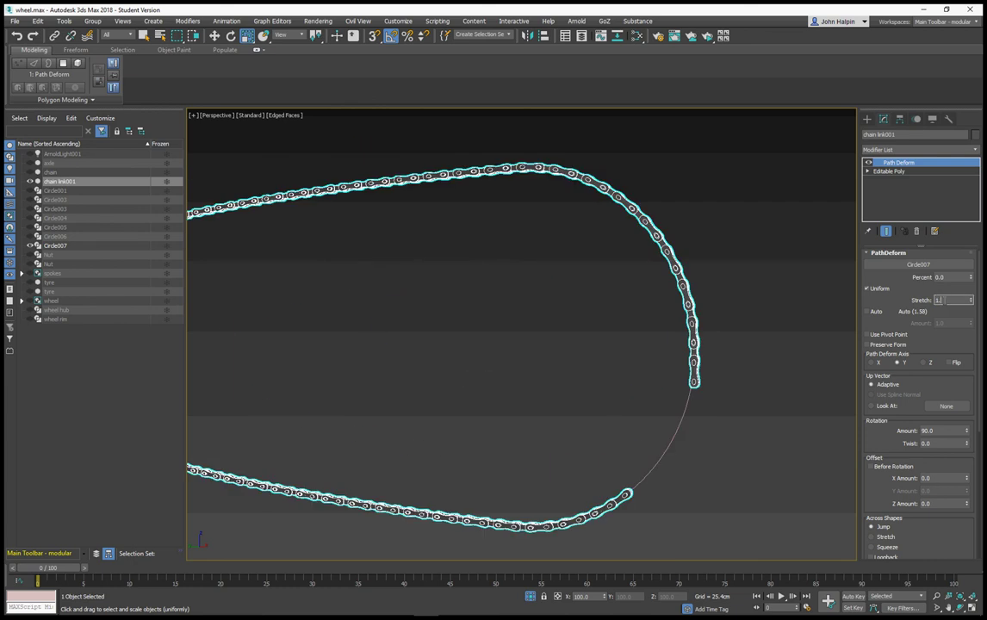
pyautogui.press('Return')
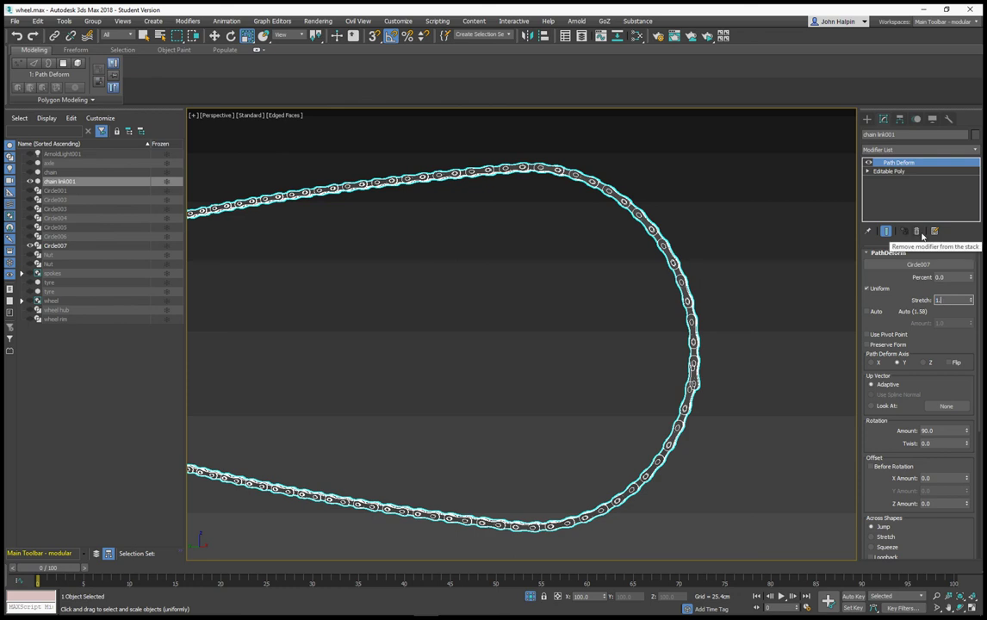
pyautogui.write('1.59')
pyautogui.press('Return')
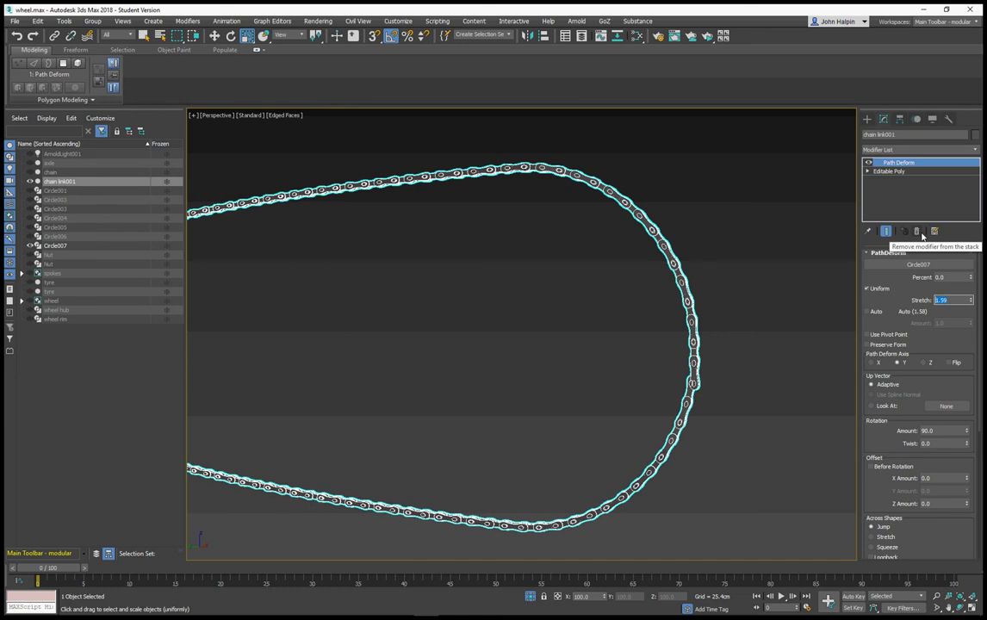
pyautogui.scroll(4, 581, 362)
pyautogui.moveTo(561, 337); pyautogui.dragTo(535, 320, button='middle')
pyautogui.scroll(-6, 571, 333)
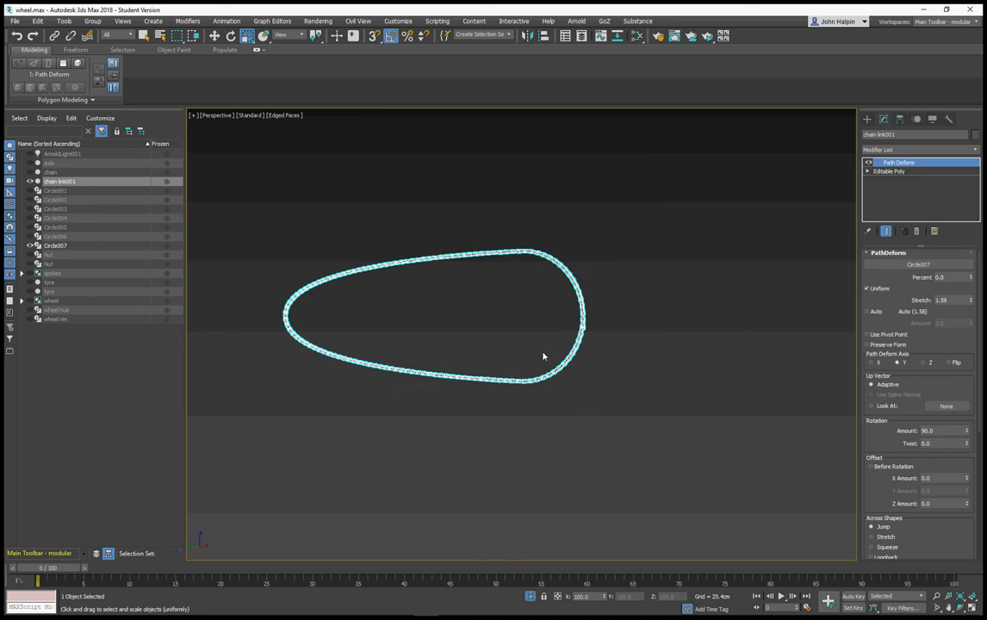
pyautogui.moveTo(435, 333); pyautogui.dragTo(525, 335, button='middle')
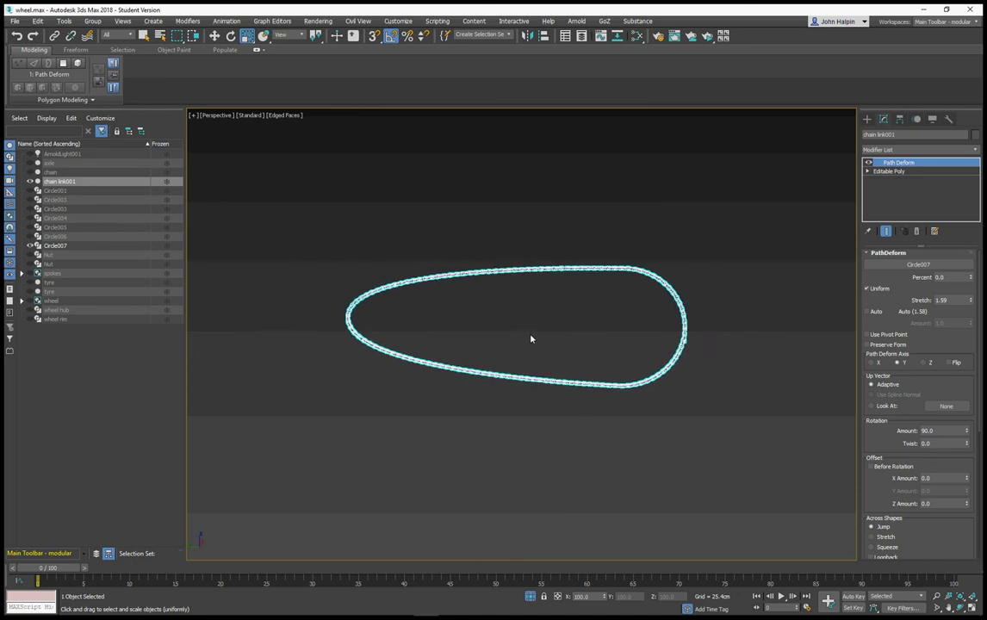
pyautogui.scroll(2, 529, 337)
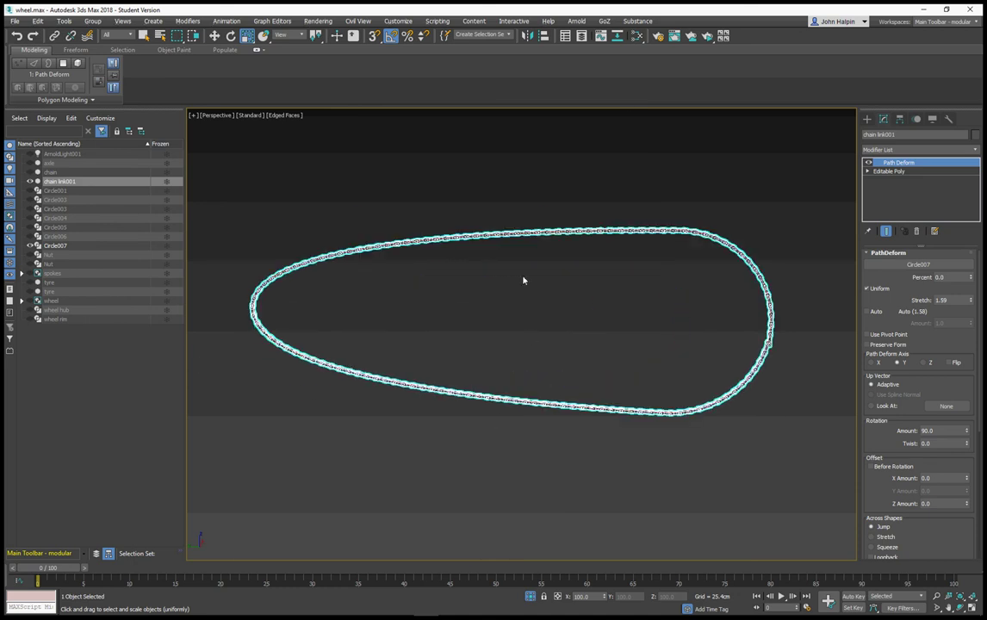
# Preview the chain in an ActiveShade render and examine its links up close along the upper run
pyautogui.click(706, 36)
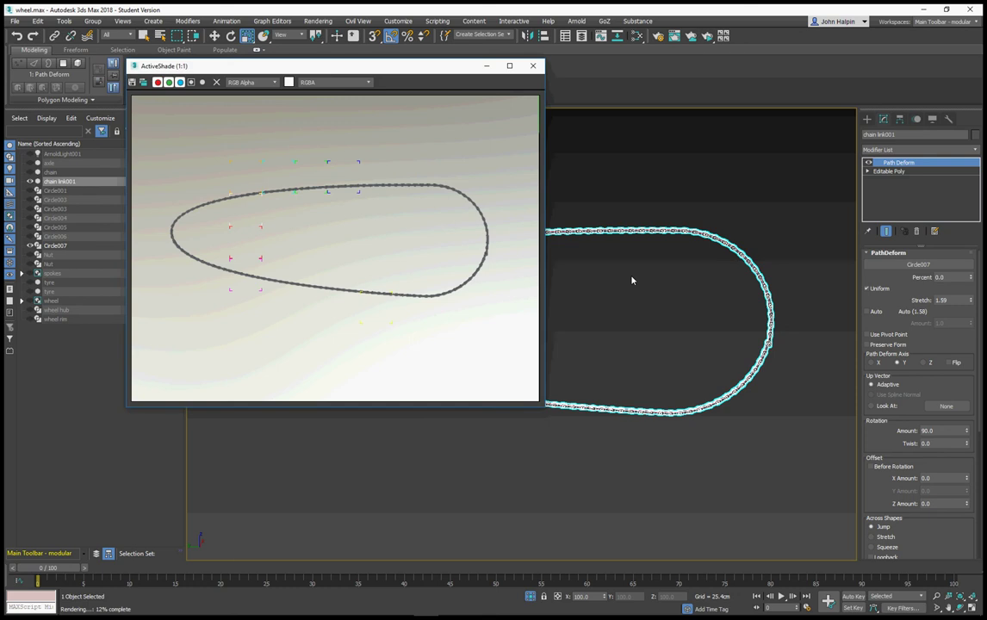
pyautogui.scroll(8, 627, 280)
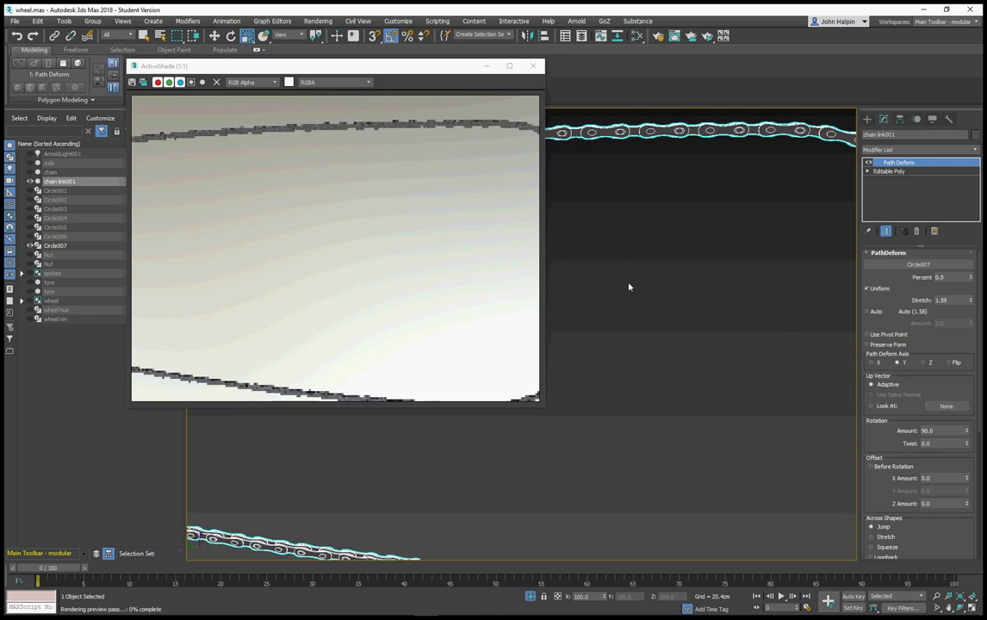
pyautogui.moveTo(628, 273); pyautogui.dragTo(612, 364, button='middle')
pyautogui.scroll(2, 617, 348)
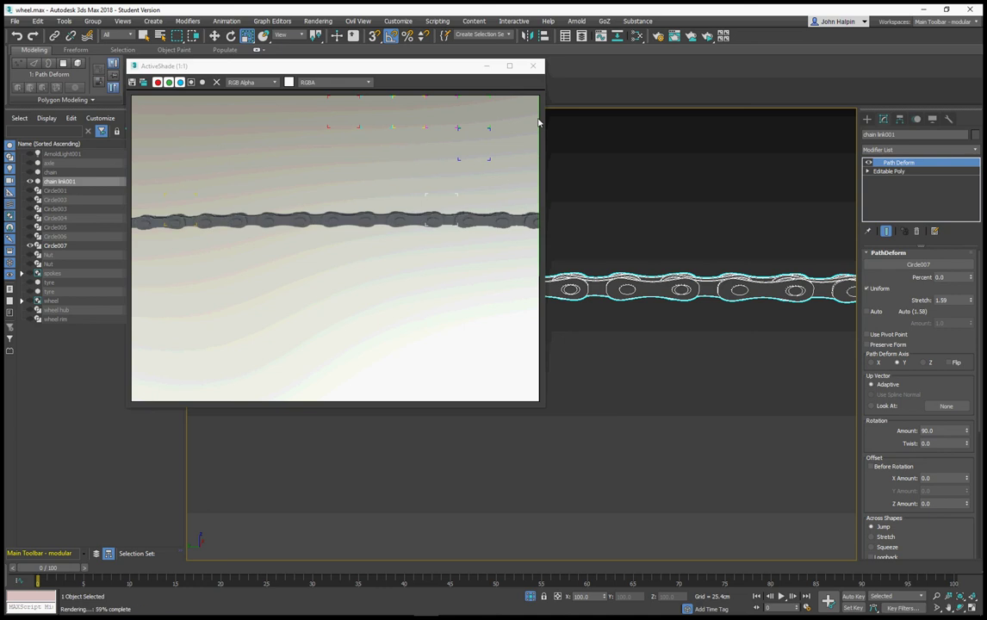
pyautogui.moveTo(676, 243); pyautogui.dragTo(574, 241, button='middle')
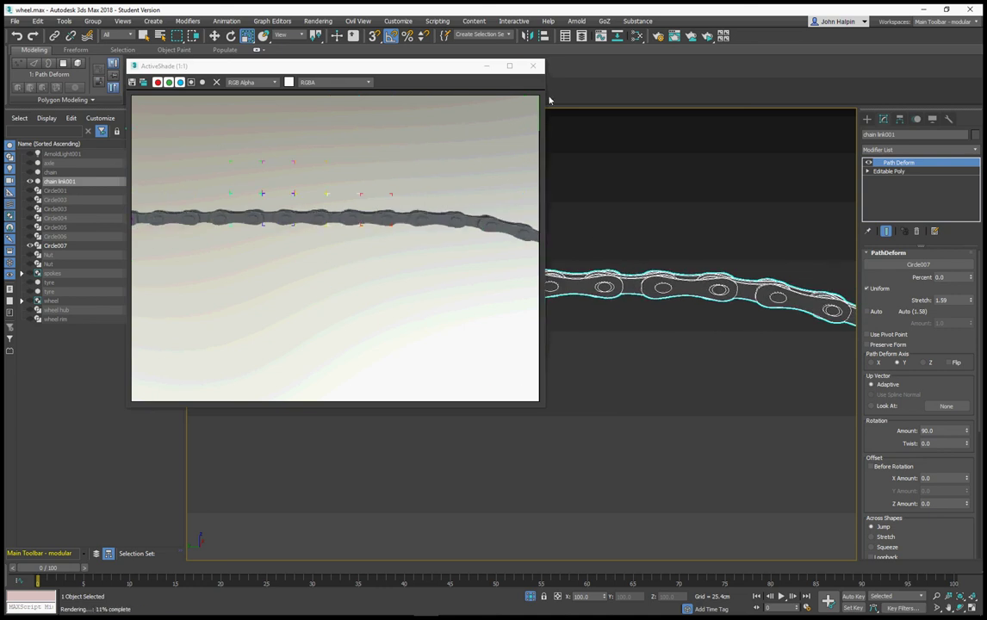
pyautogui.moveTo(588, 310); pyautogui.dragTo(634, 259, button='middle')
pyautogui.scroll(-4, 492, 262)
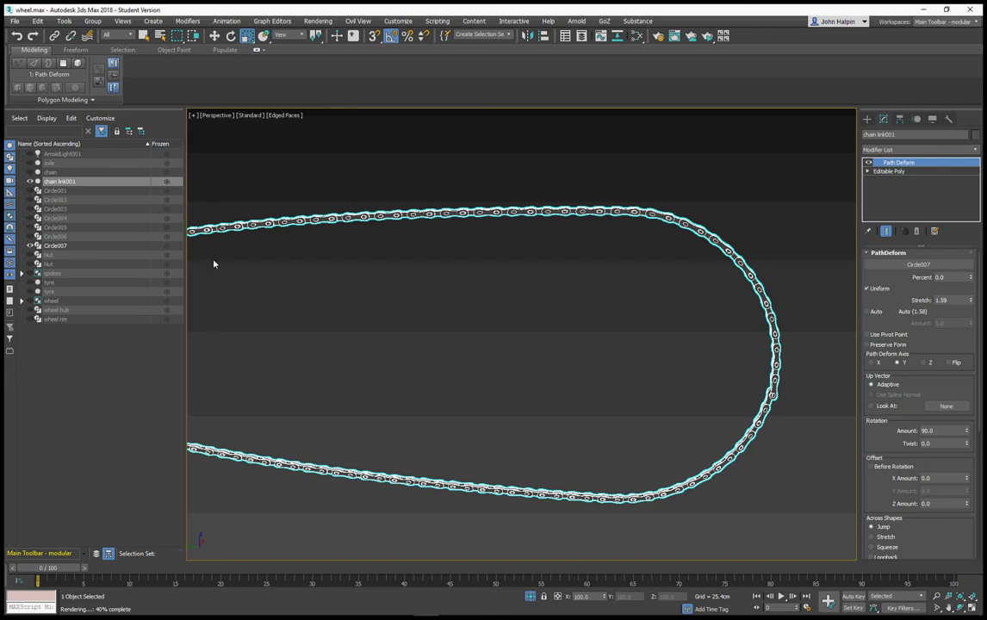
# Select the teardrop spline Circle007 at vertex level and adjust its upper vertex to about Z -69.7 cm
pyautogui.click(52, 246)
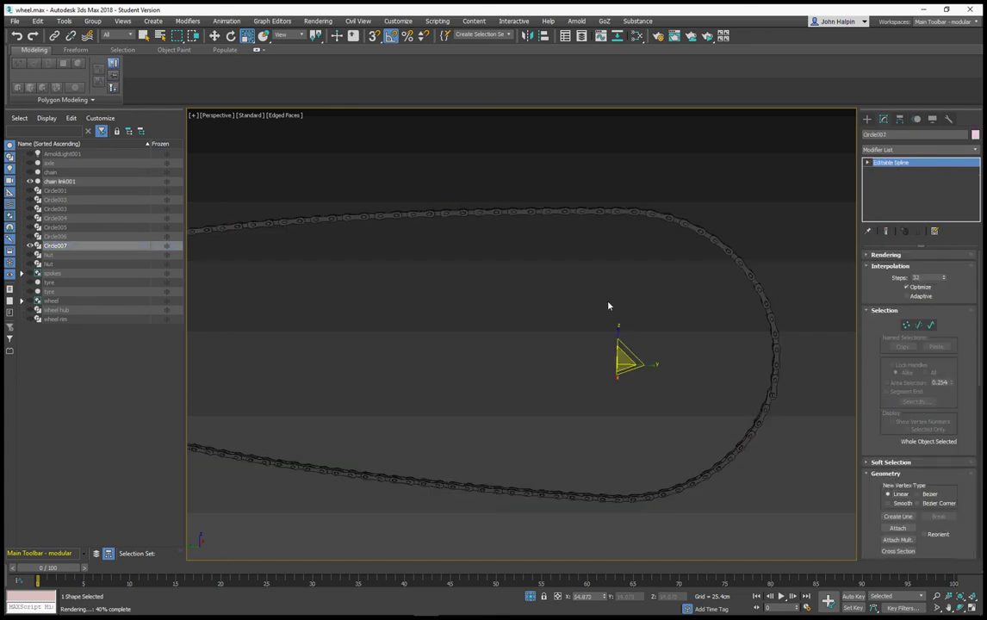
pyautogui.press('1')
pyautogui.rightClick(584, 217)
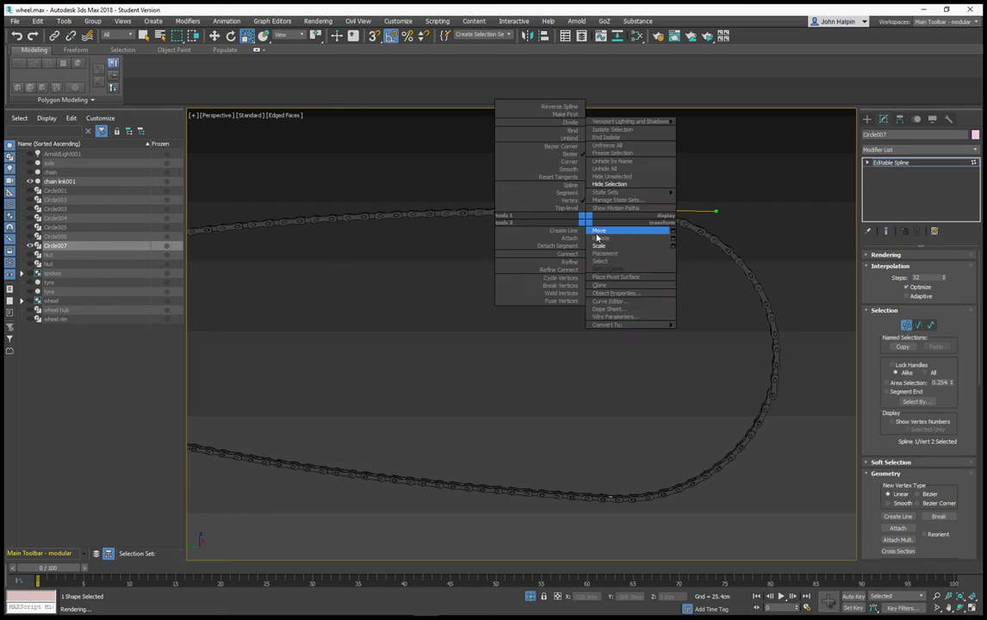
pyautogui.click(590, 234)
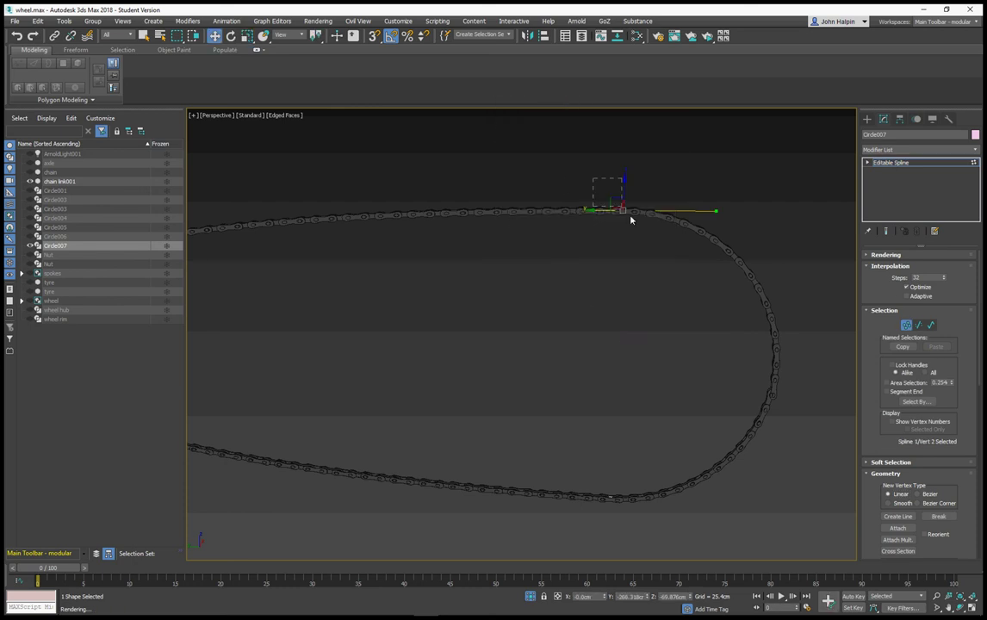
pyautogui.moveTo(624, 200); pyautogui.dragTo(603, 185)
pyautogui.scroll(-3, 635, 258)
pyautogui.moveTo(633, 269); pyautogui.dragTo(701, 247, button='middle')
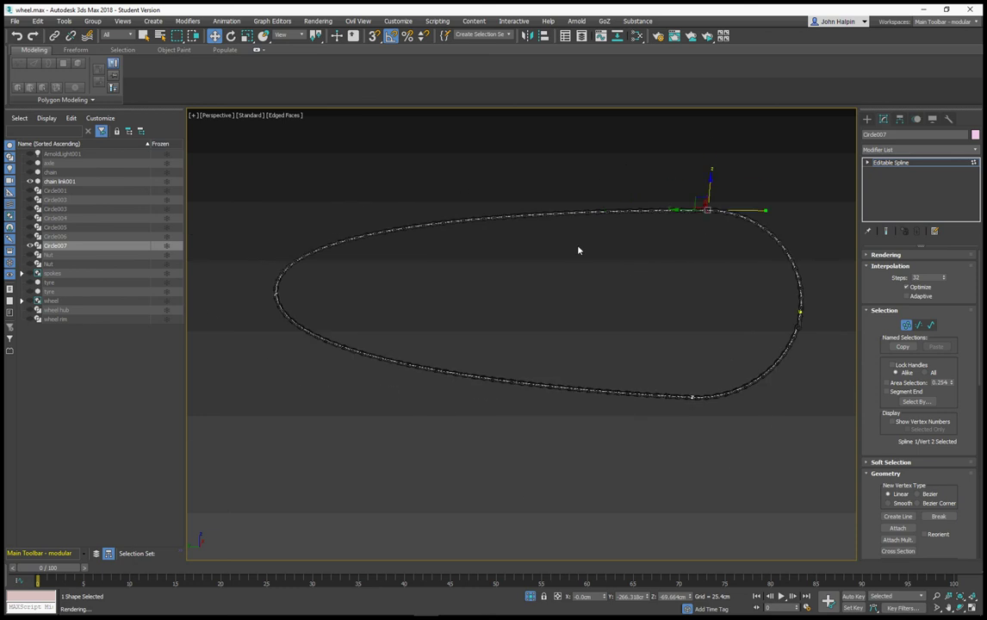
# Move the teardrop spline's lower vertex slightly upward to about Z -103.8 cm and inspect where the chain's ends meet
pyautogui.moveTo(746, 457); pyautogui.dragTo(696, 368)
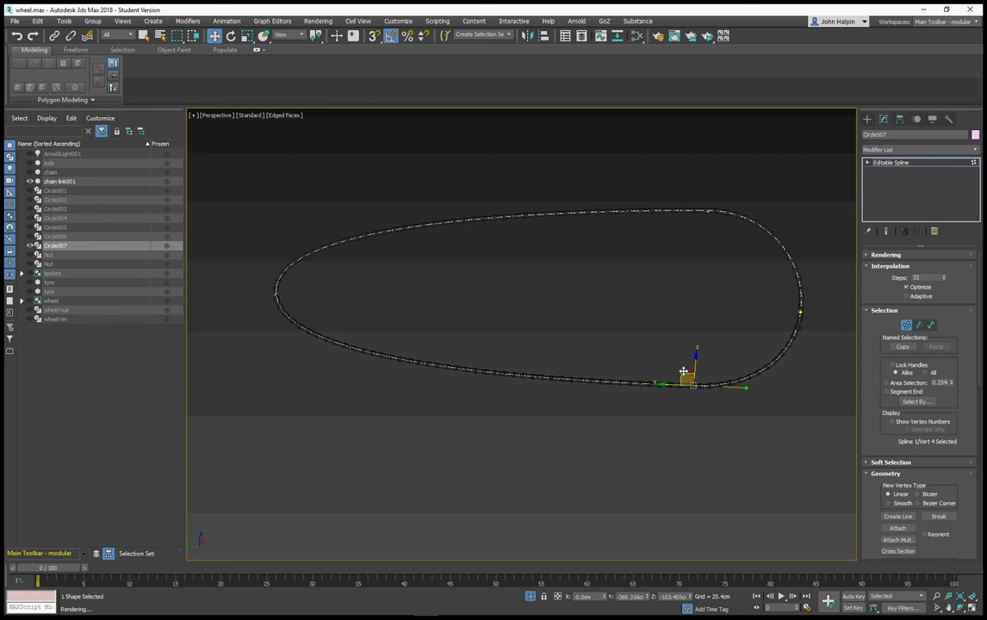
pyautogui.moveTo(683, 371); pyautogui.dragTo(679, 379)
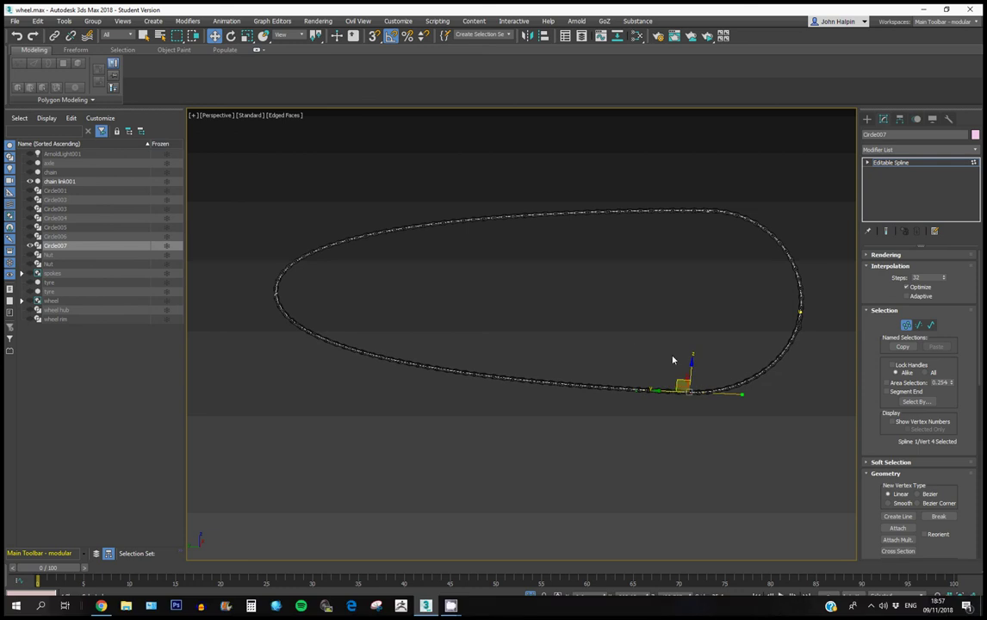
pyautogui.scroll(2, 749, 298)
pyautogui.moveTo(750, 298); pyautogui.dragTo(692, 313, button='middle')
pyautogui.scroll(-1, 693, 311)
pyautogui.scroll(1, 692, 313)
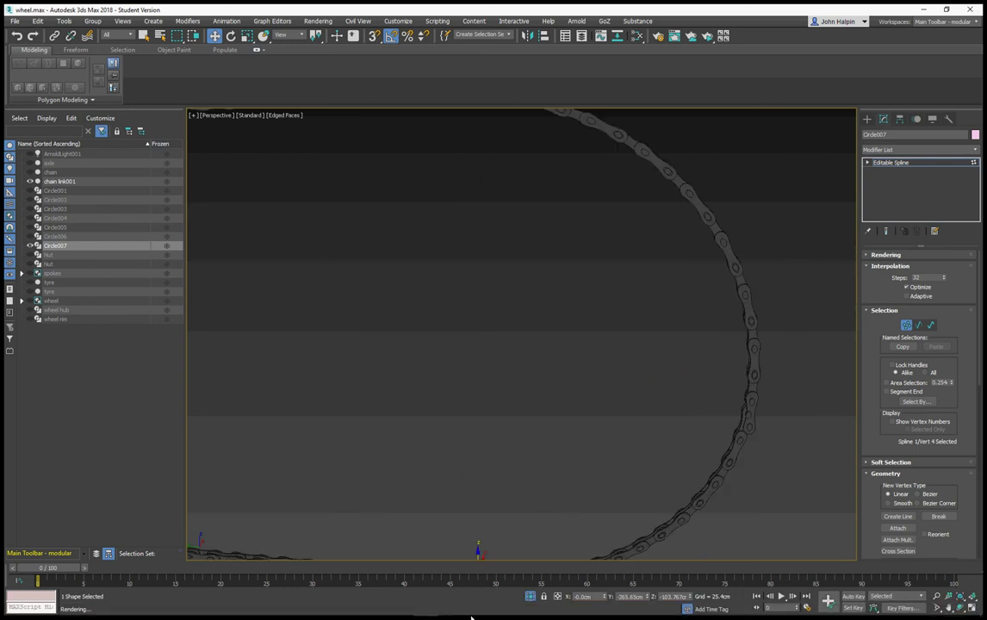